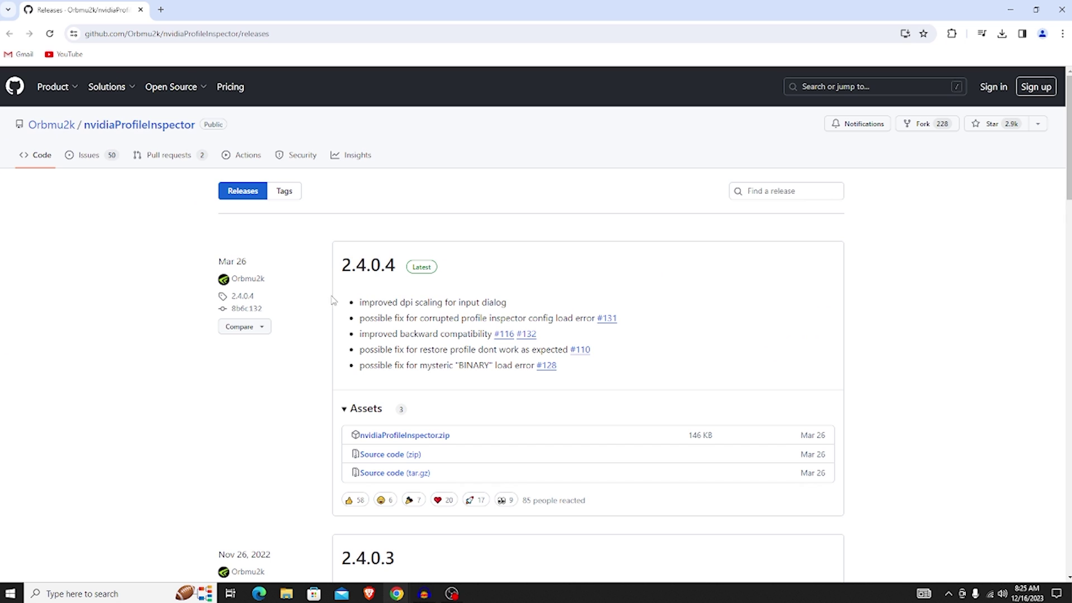
Download the 2.4.0.4 nvidiaProfileInspector.zip asset and drag it from Chrome's downloads onto the desktop.
scroll(359, 282, "down", 1)
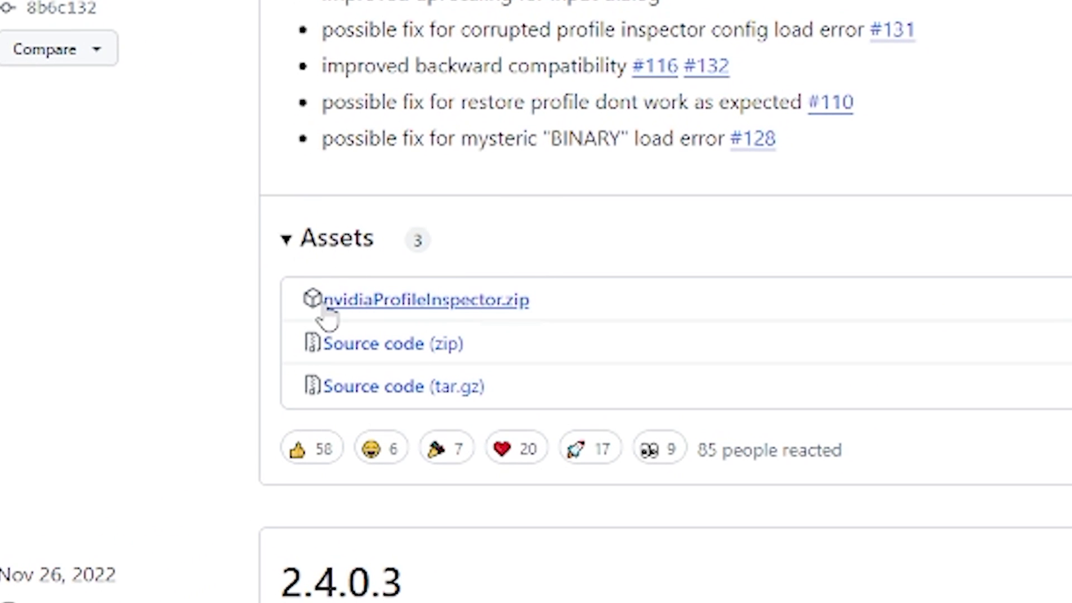
left_click(525, 308)
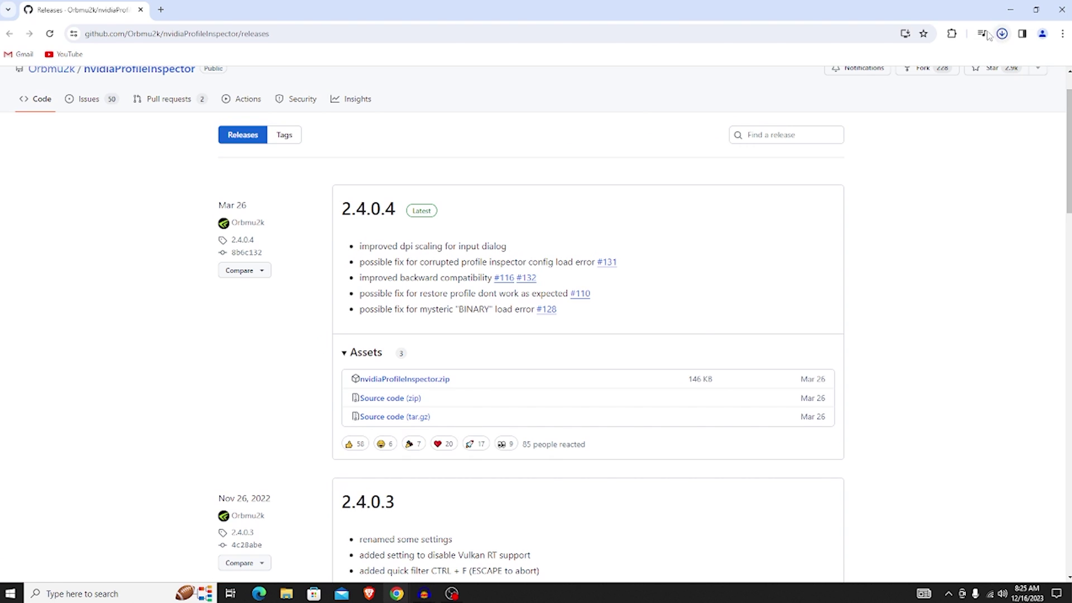
key("super+Down")
left_click_drag(808, 24, 431, 131)
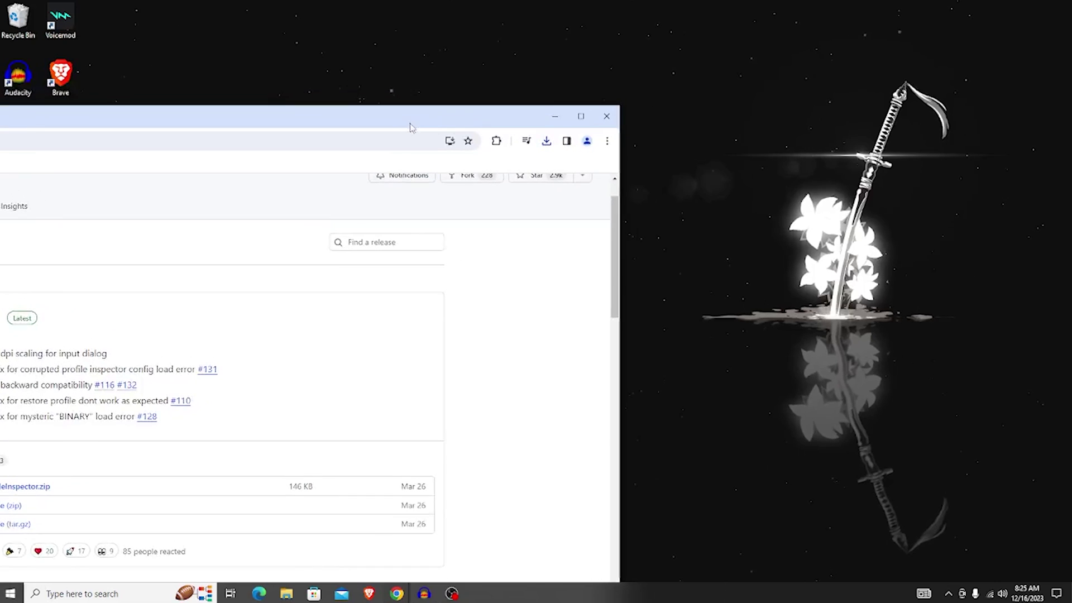
left_click(547, 141)
left_click_drag(455, 193, 697, 199)
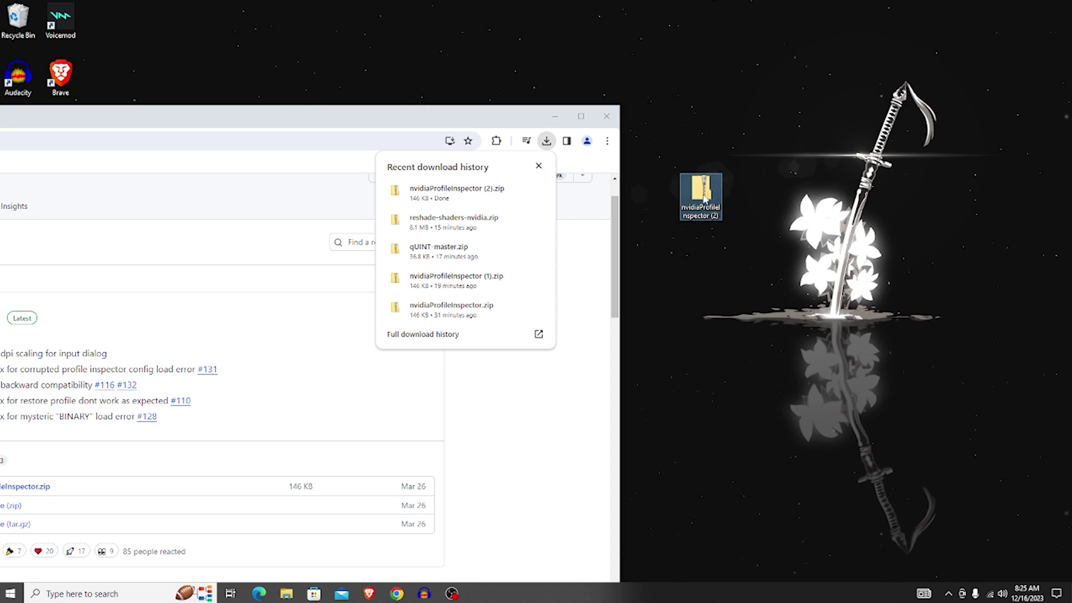
key("super+d")
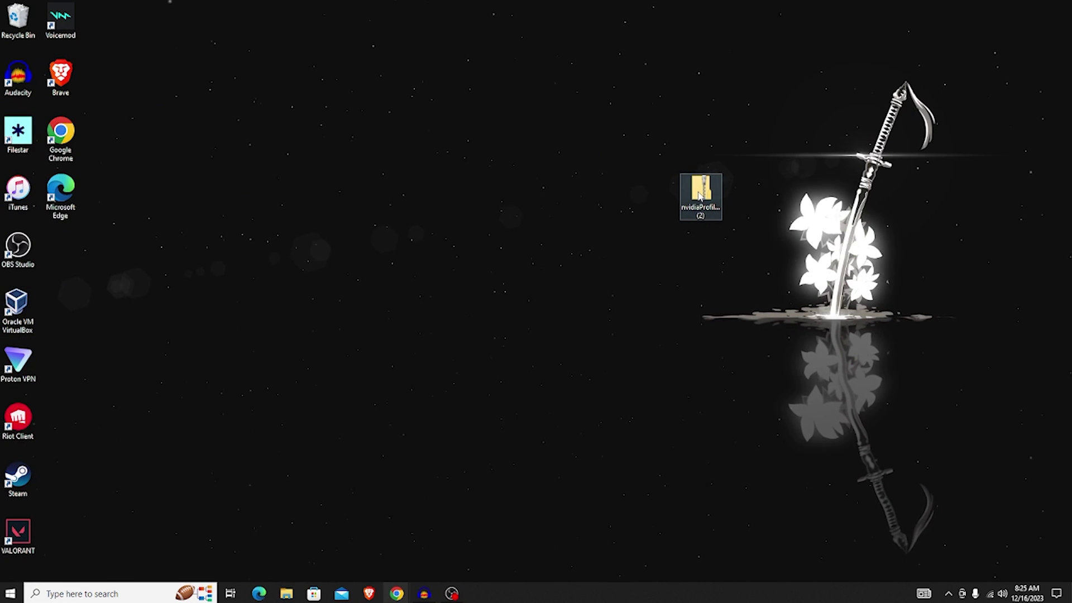
Extract nvidiaProfileInspector (2).zip to a desktop folder and launch nvidiaProfileInspector.exe from it.
right_click(697, 198)
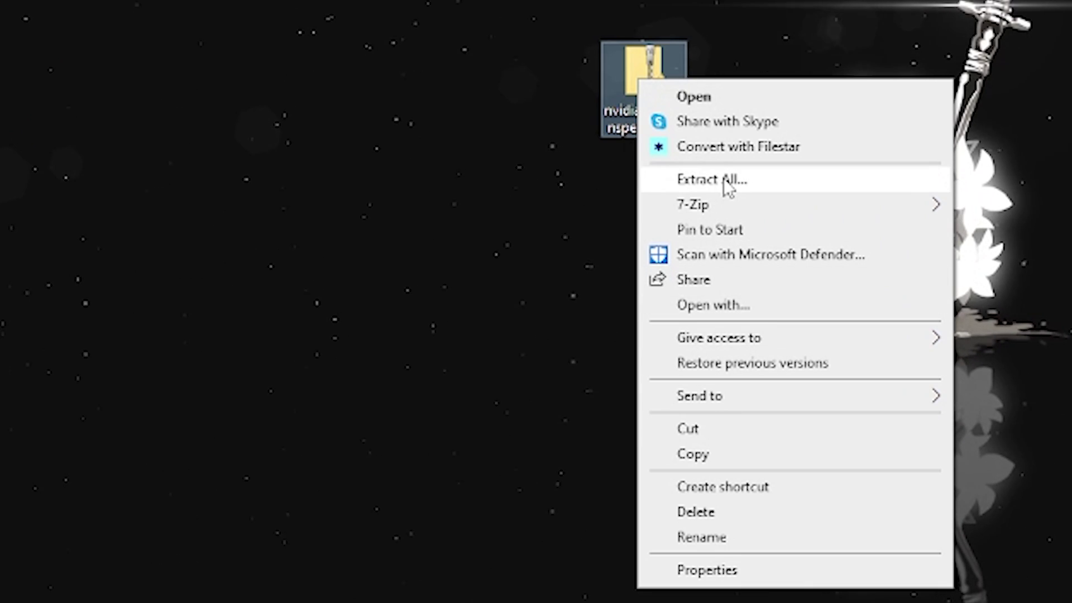
left_click(735, 187)
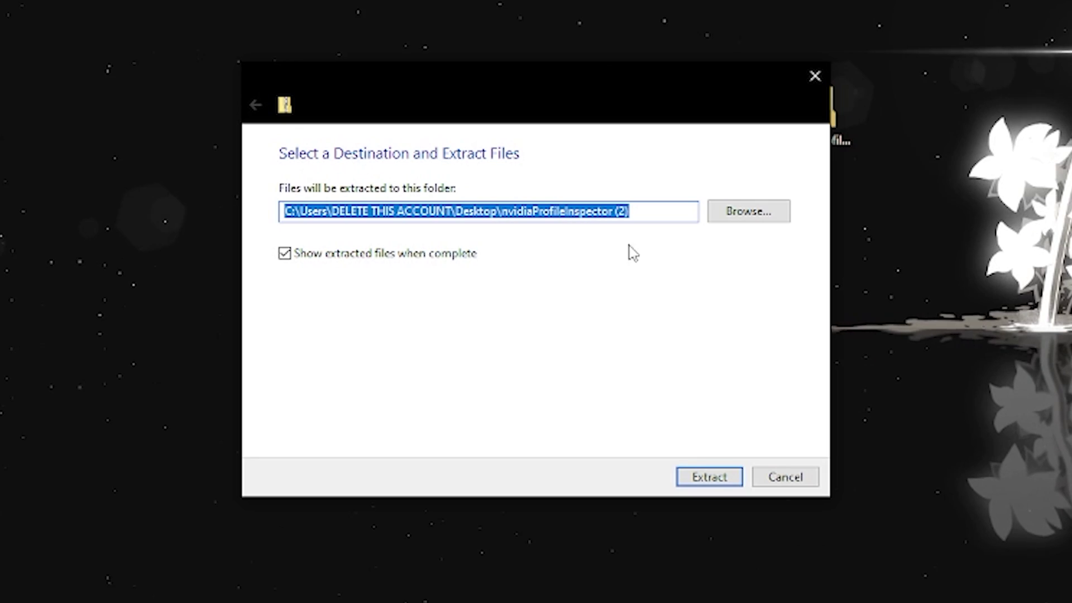
left_click(709, 478)
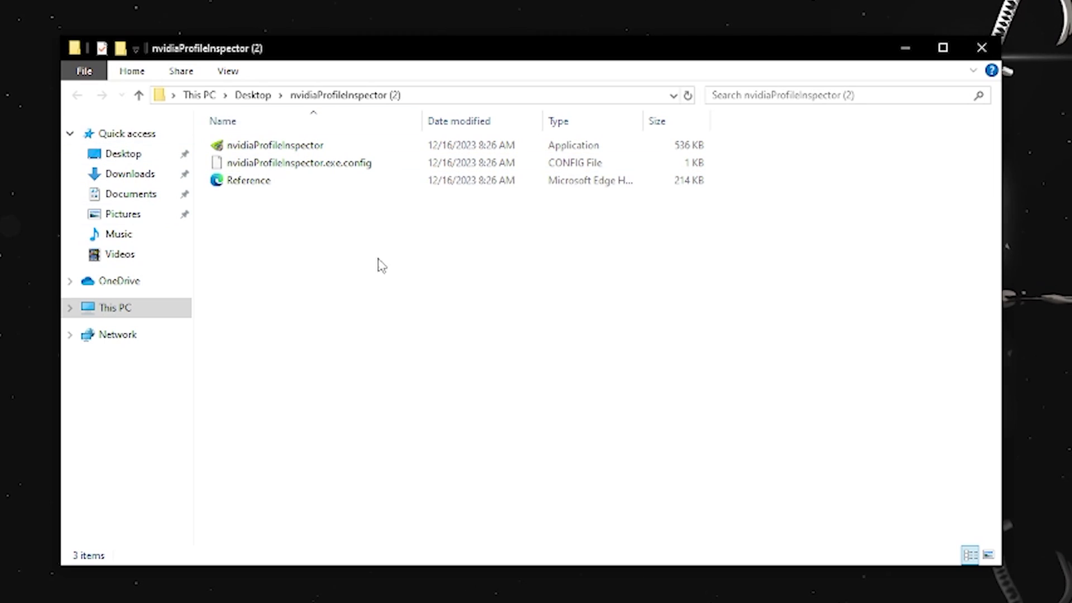
double_click(303, 148)
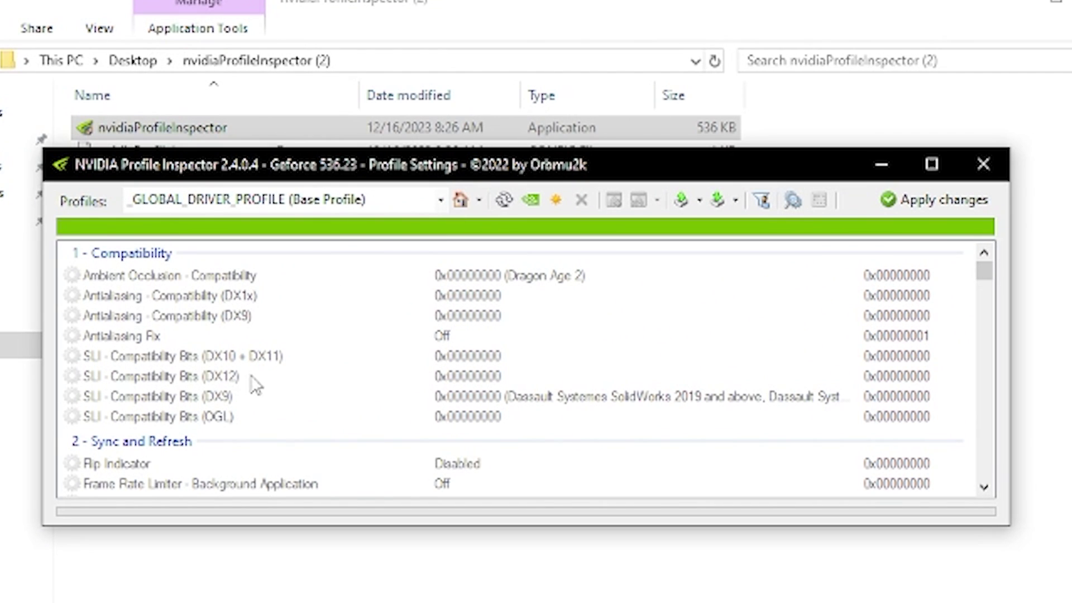
Set 'Ansel flags for enabled applications' to ANSEL_ALLOWLISTED_ALLOWED in the global profile and apply changes.
scroll(223, 357, "down", 20)
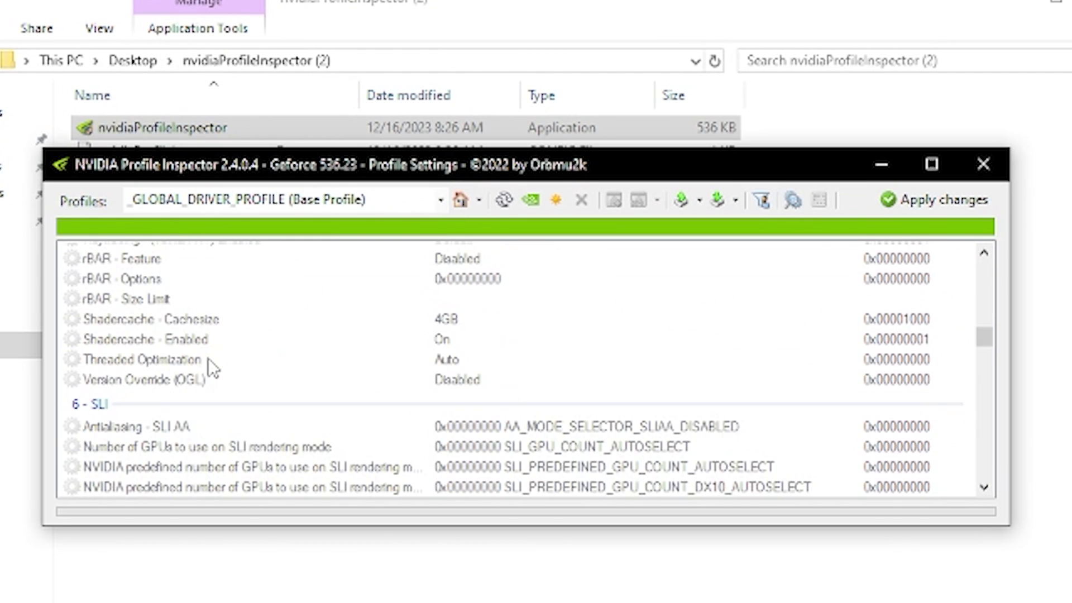
scroll(207, 364, "down", 5)
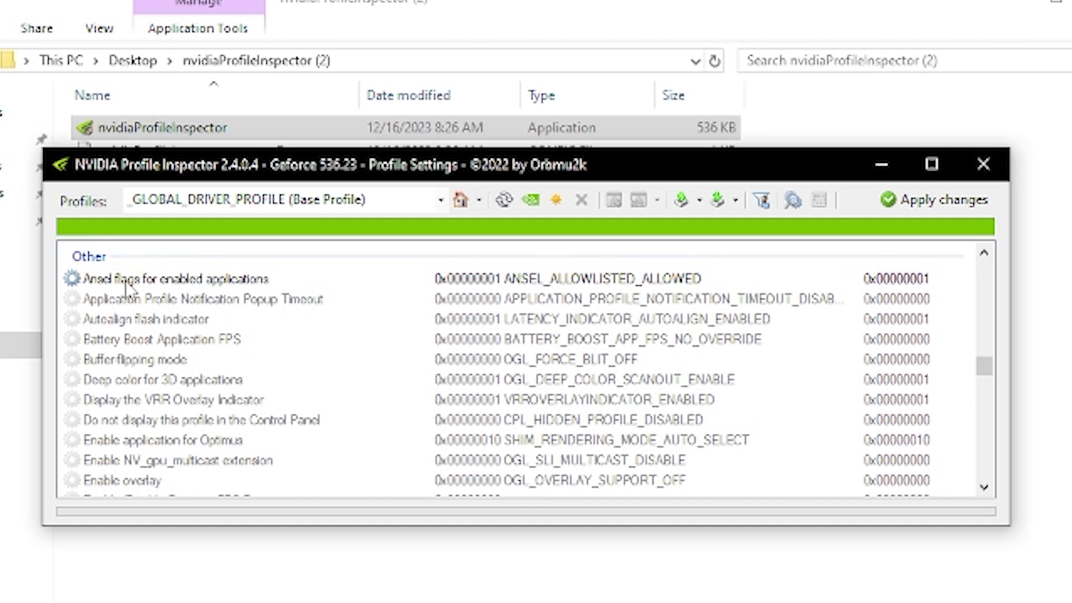
scroll(125, 280, "up", 1)
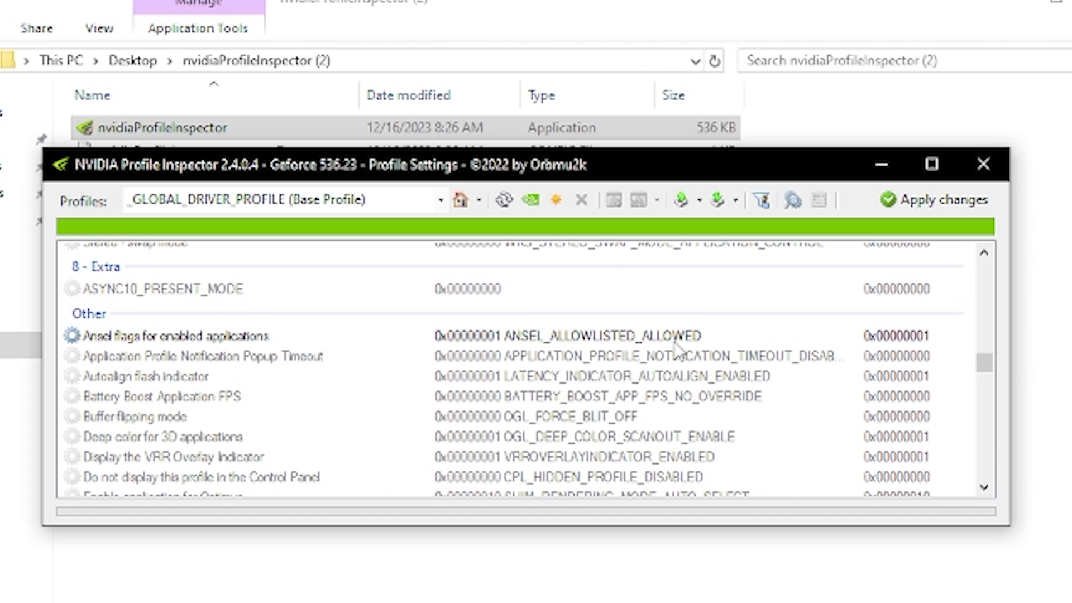
left_click(698, 337)
left_click(847, 337)
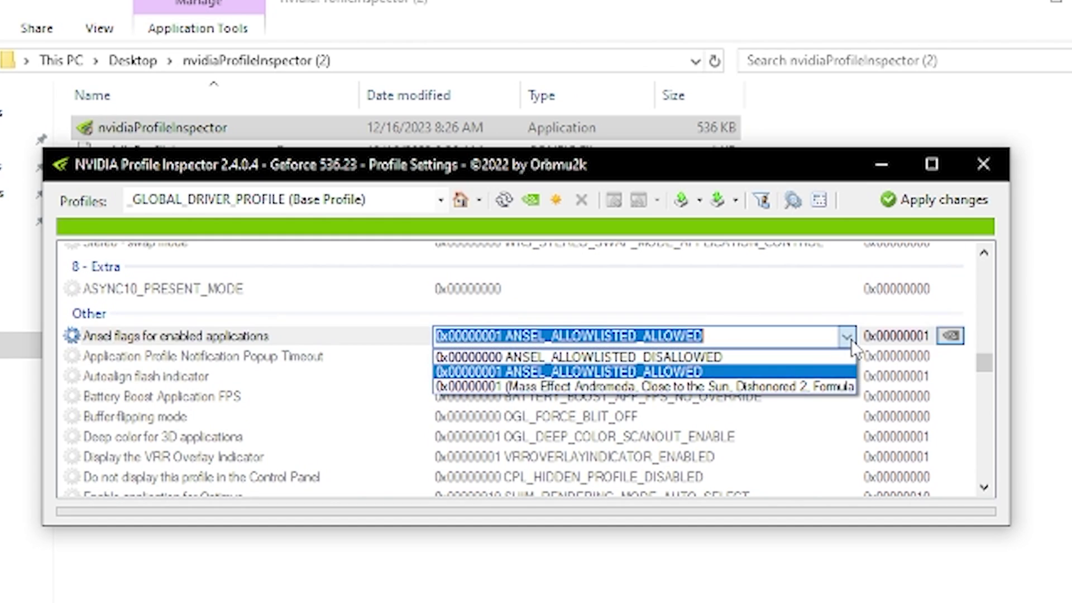
left_click(714, 373)
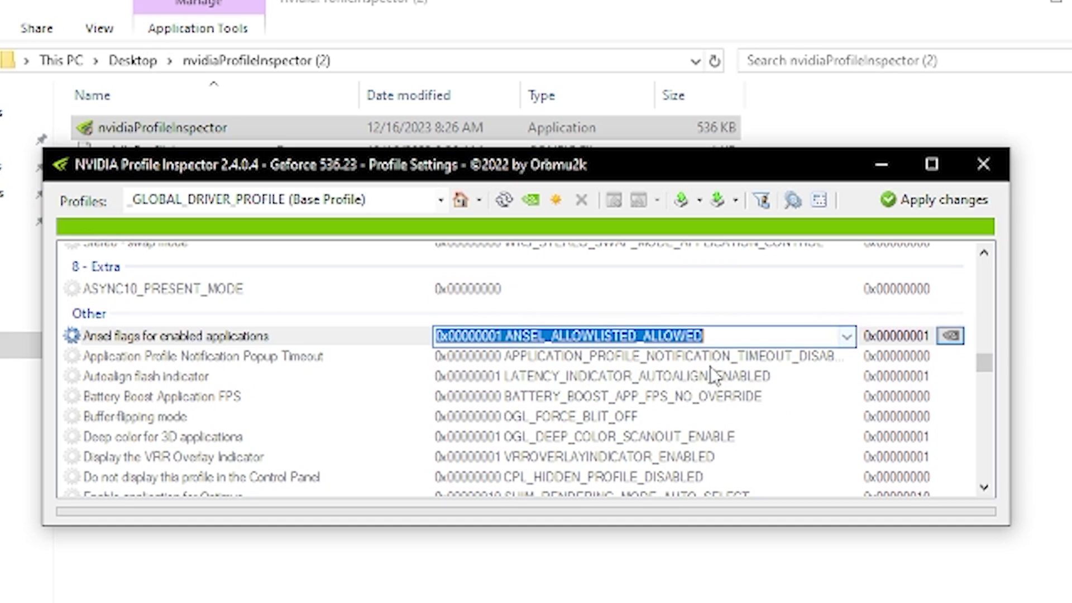
left_click(941, 200)
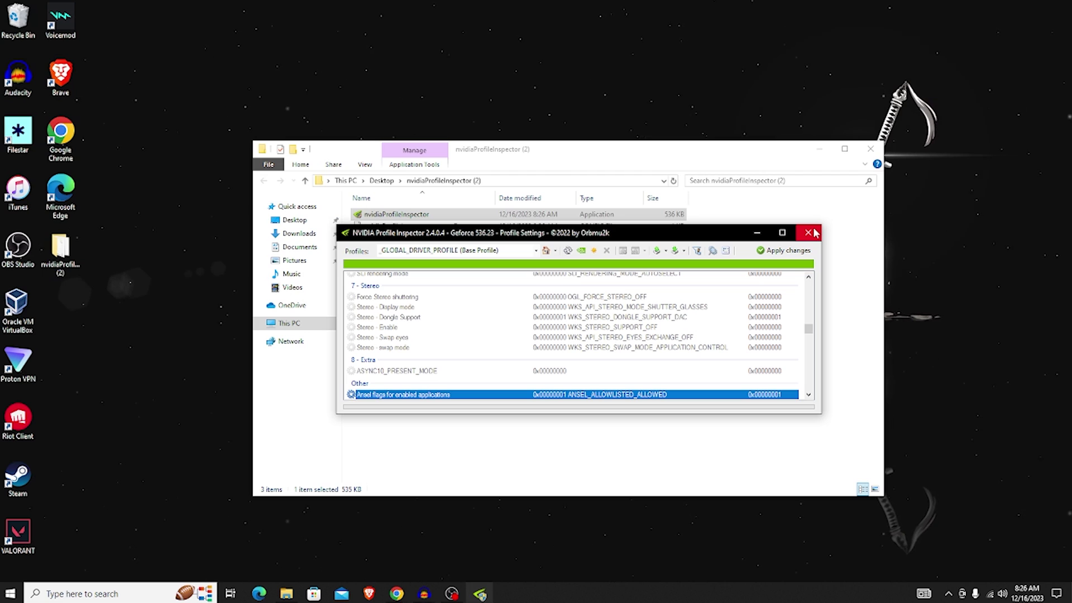
Close Profile Inspector and its folder, then delete the leftover nvidiaProfileInspector zip.
left_click(999, 162)
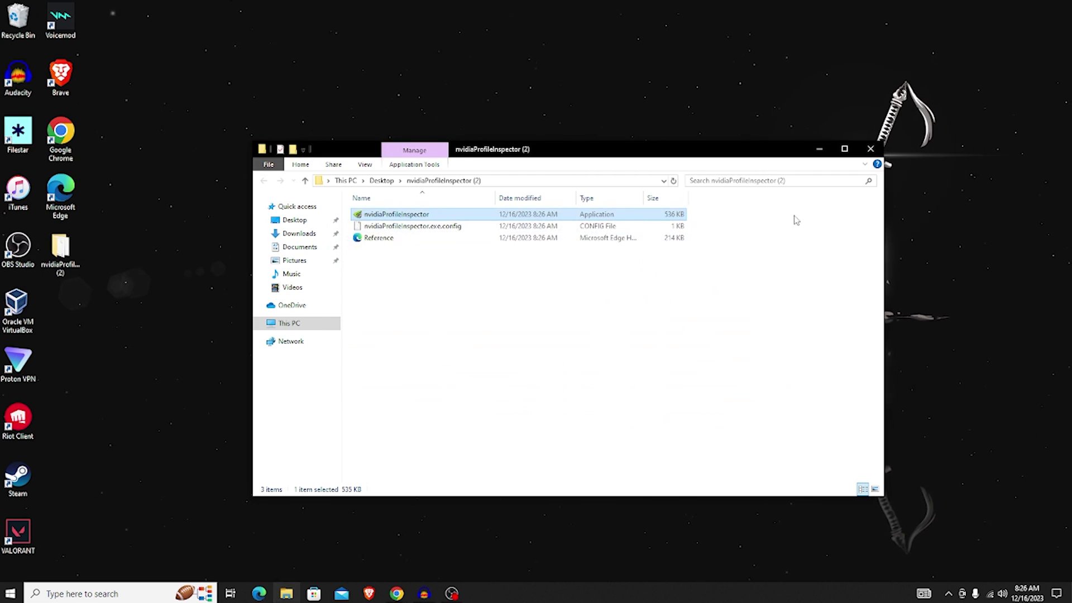
left_click(874, 149)
left_click(701, 193)
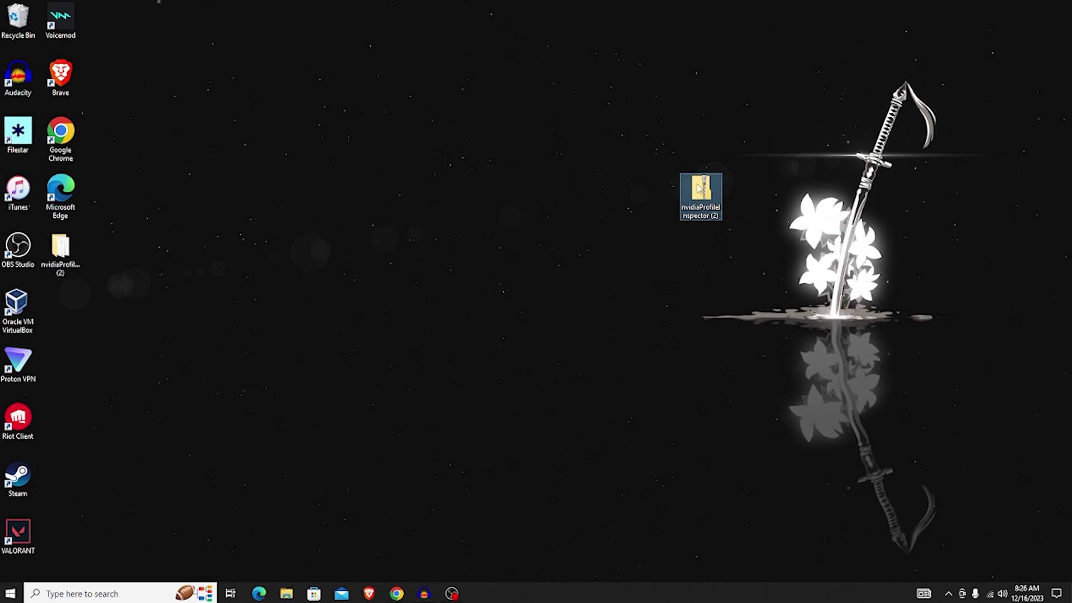
key("Delete")
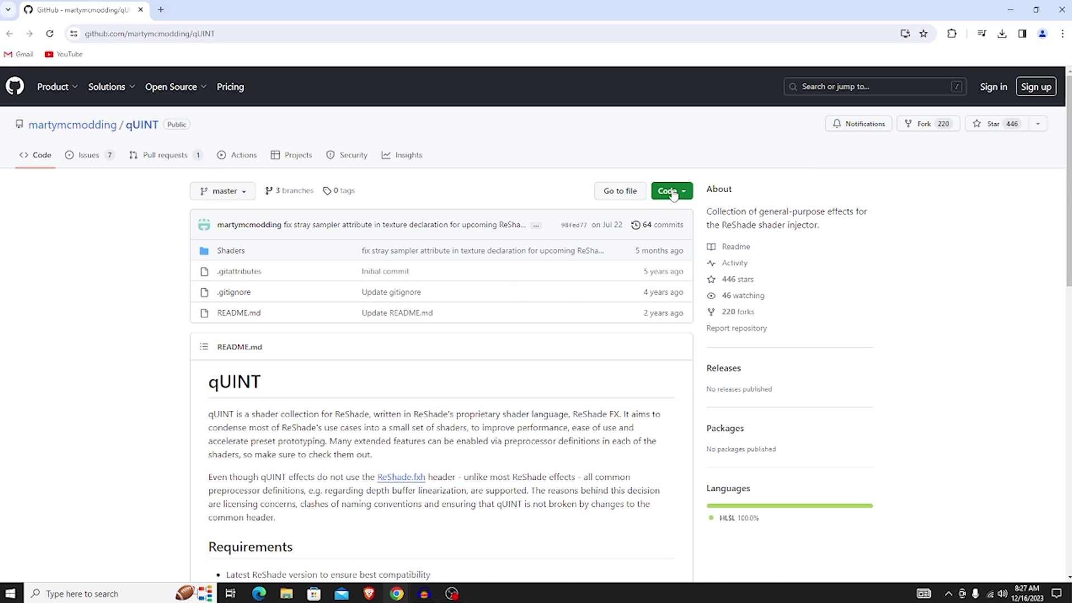
Download the qUINT repository as a ZIP and place qUINT-master (1).zip on the desktop.
left_click(672, 191)
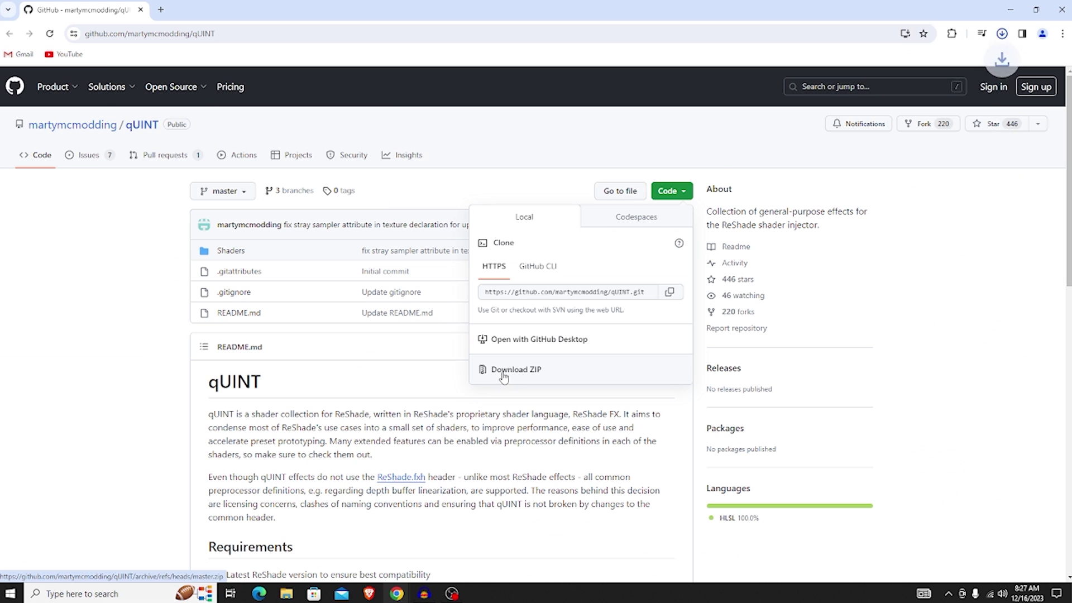
left_click(463, 474)
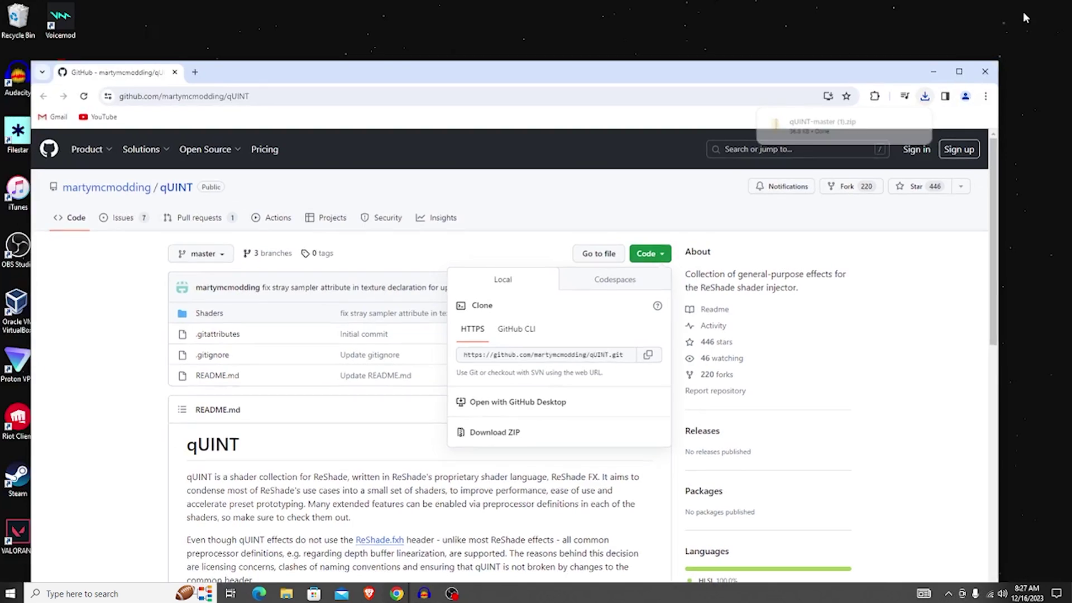
left_click_drag(748, 72, 271, 215)
left_click(447, 239)
left_click_drag(350, 286, 614, 195)
key("super+d")
right_click(617, 194)
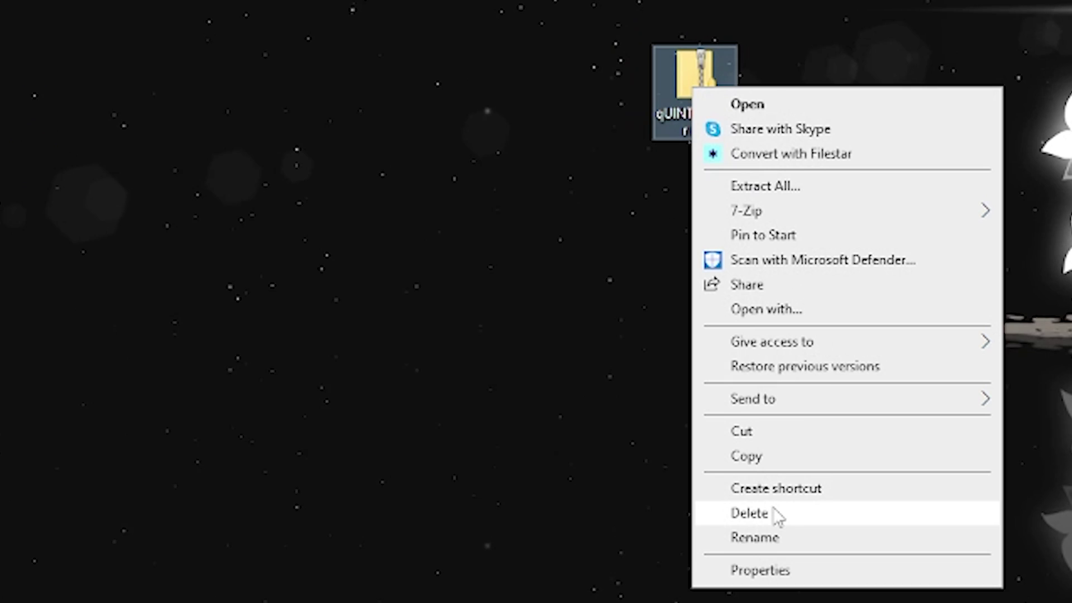
Extract the qUINT zip to the desktop, then delete the zip file.
left_click(648, 243)
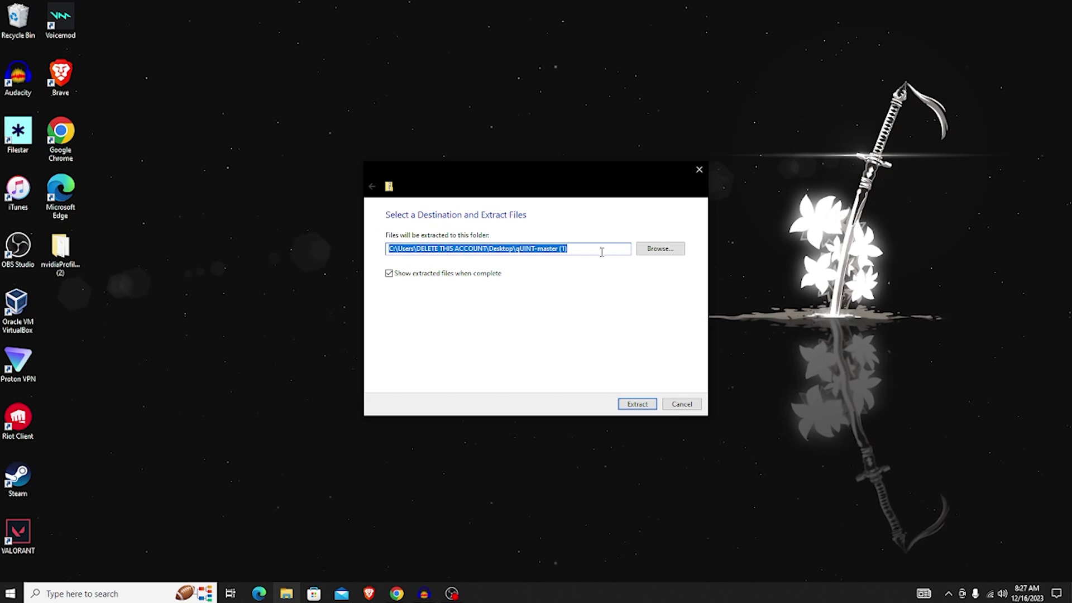
left_click(738, 506)
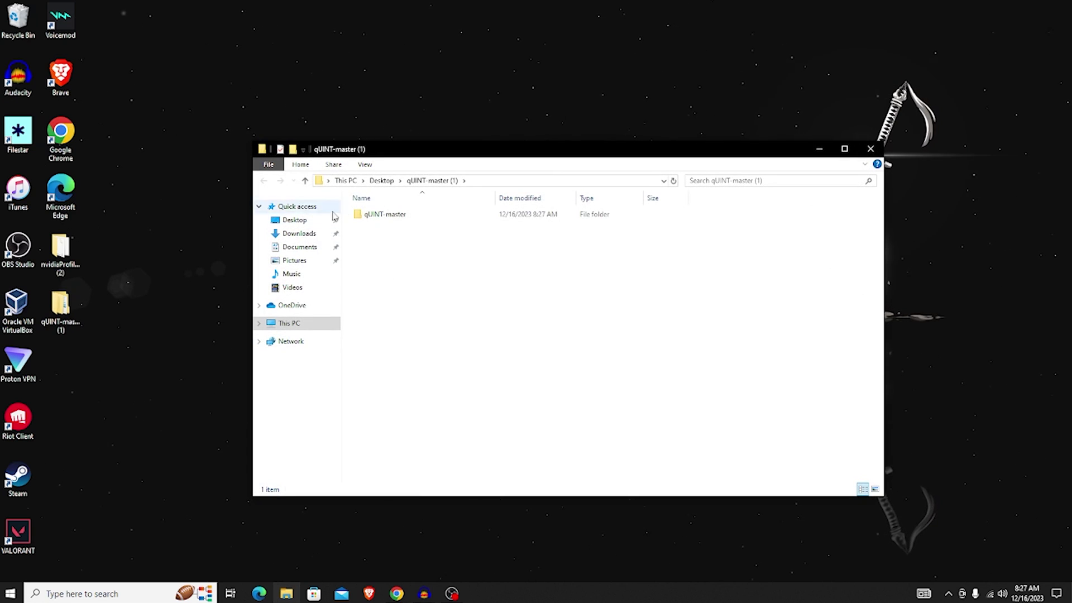
key("alt+F4")
left_click(616, 190)
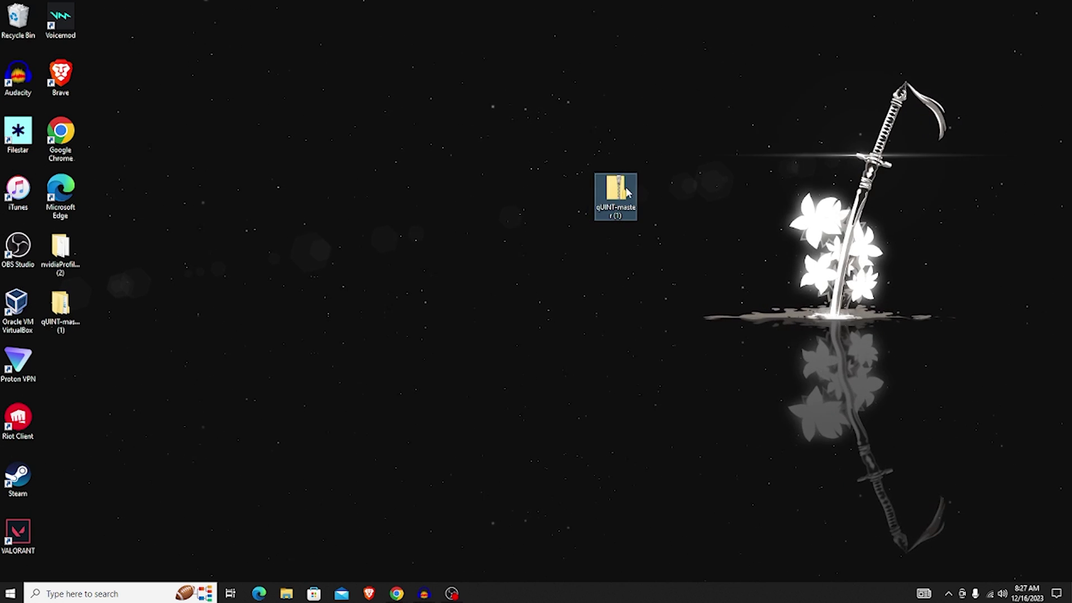
key("Delete")
Move qUINT-master out onto the desktop and delete the duplicate qUINT-master (1) folder.
double_click(78, 309)
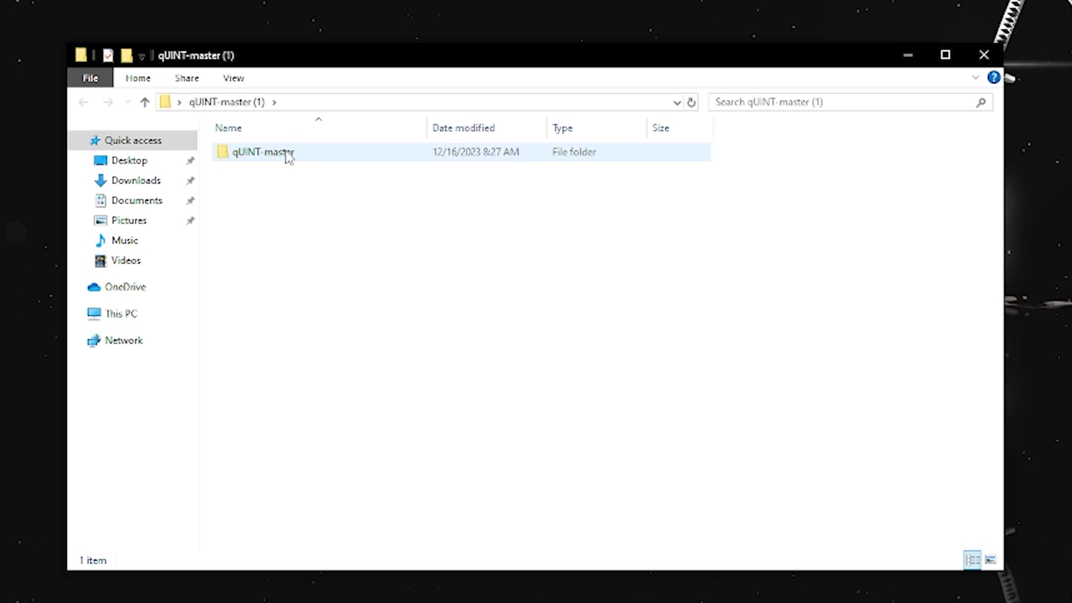
left_click_drag(290, 154, 417, 26)
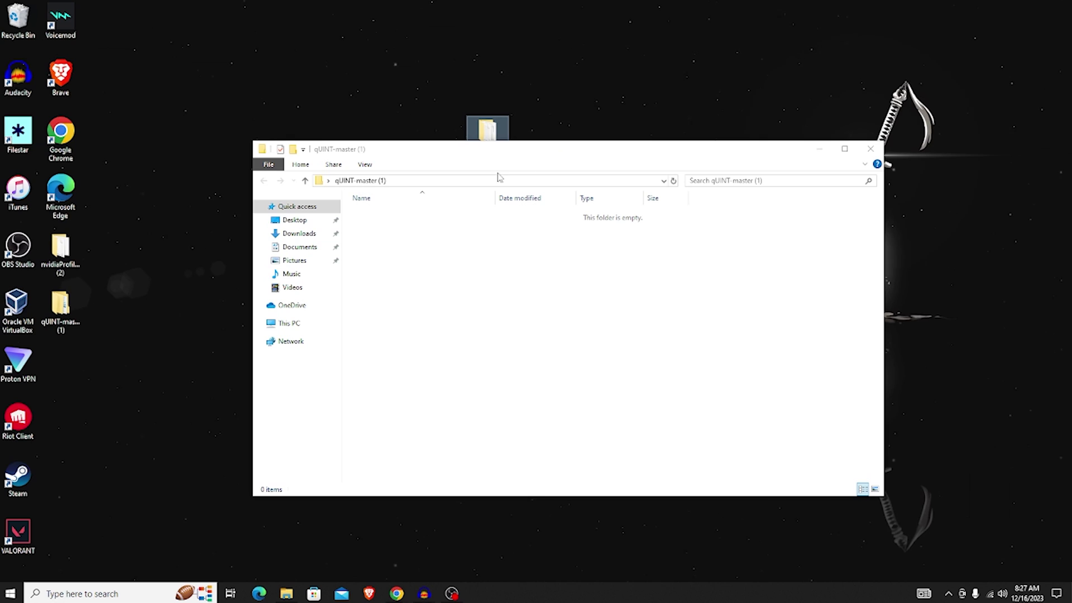
left_click(872, 147)
left_click(61, 308)
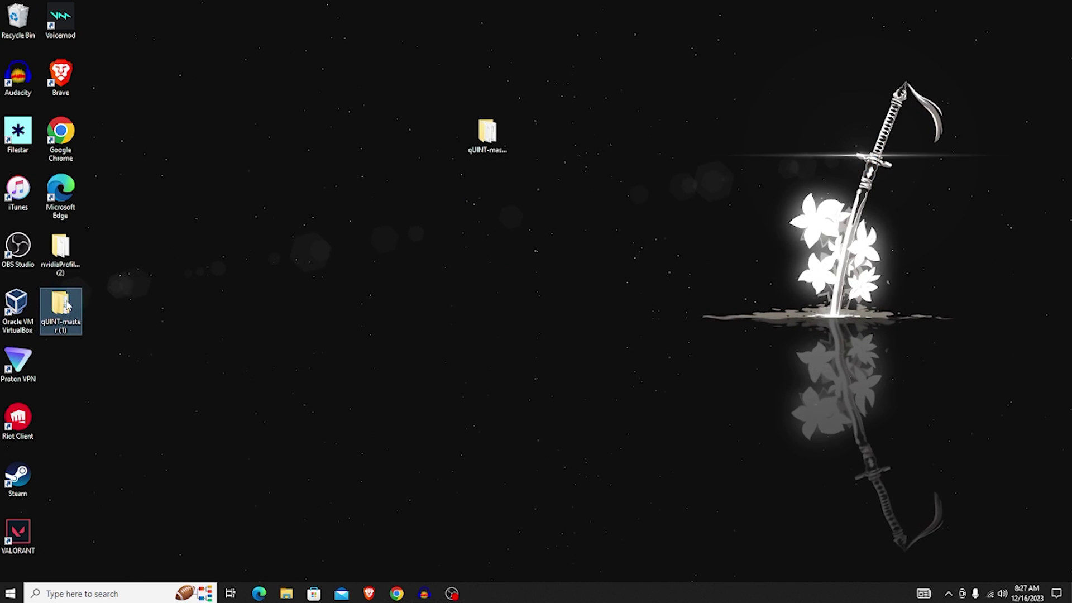
key("Delete")
Check the eight shader files in qUINT-master's Shaders folder.
double_click(487, 134)
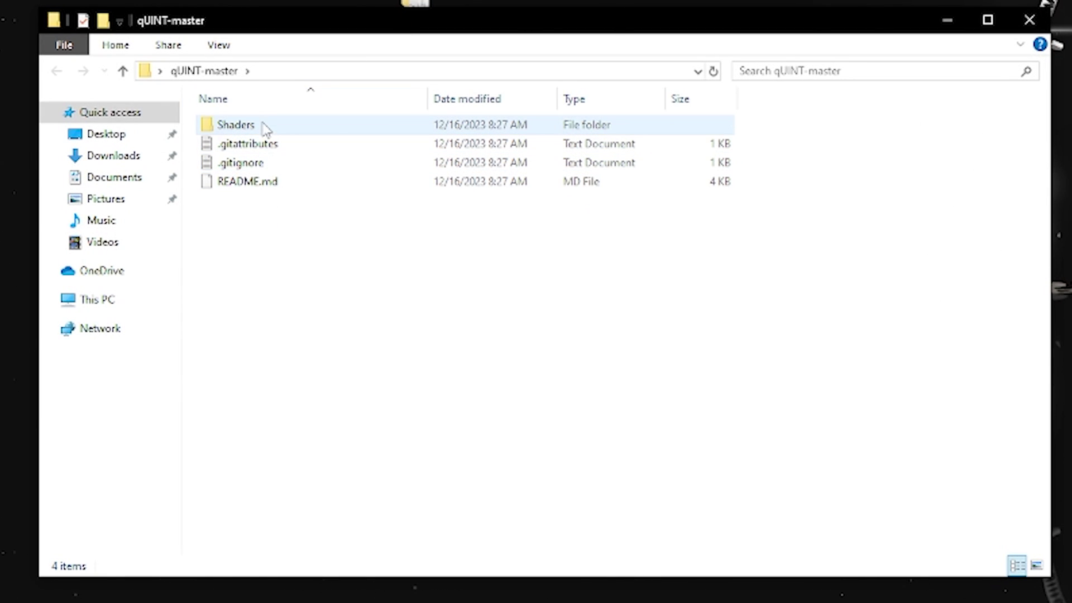
double_click(235, 124)
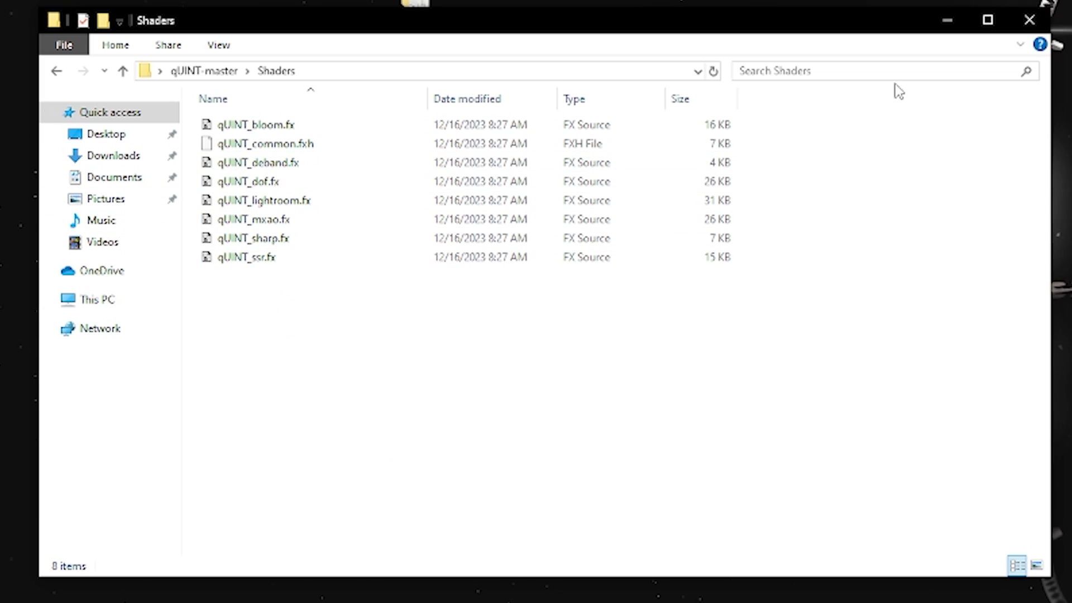
left_click(1029, 22)
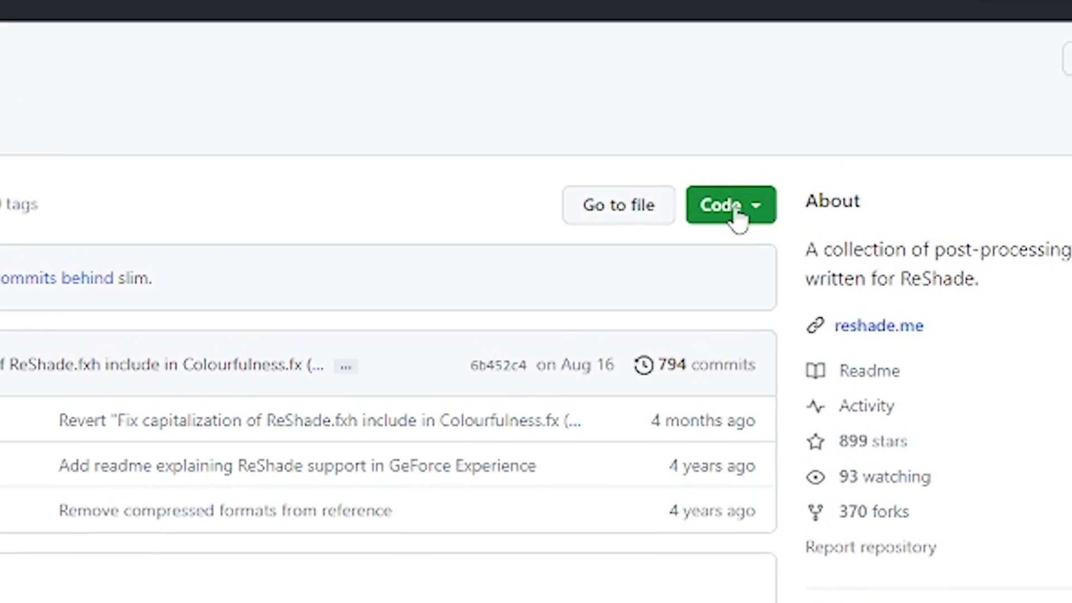
Download the reshade-shaders nvidia branch ZIP and drag reshade-shaders-nvidia (1).zip onto the desktop.
left_click(672, 190)
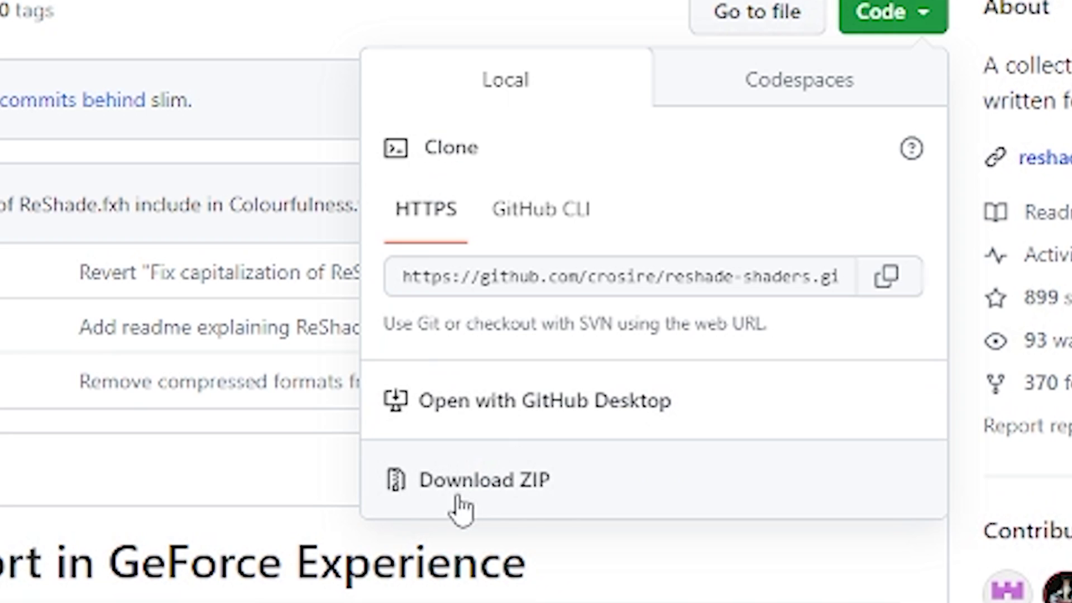
left_click(514, 495)
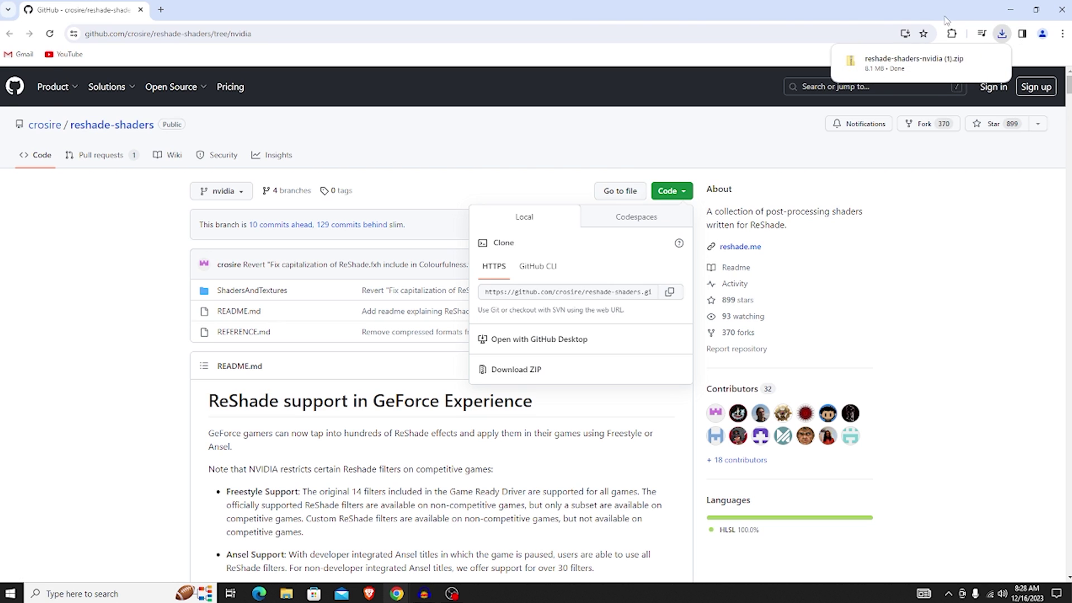
left_click_drag(826, 8, 368, 238)
left_click(447, 253)
left_click_drag(357, 305, 614, 143)
left_click(454, 234)
Extract the reshade-shaders-nvidia zip and move the extracted folder directly onto the desktop.
right_click(629, 135)
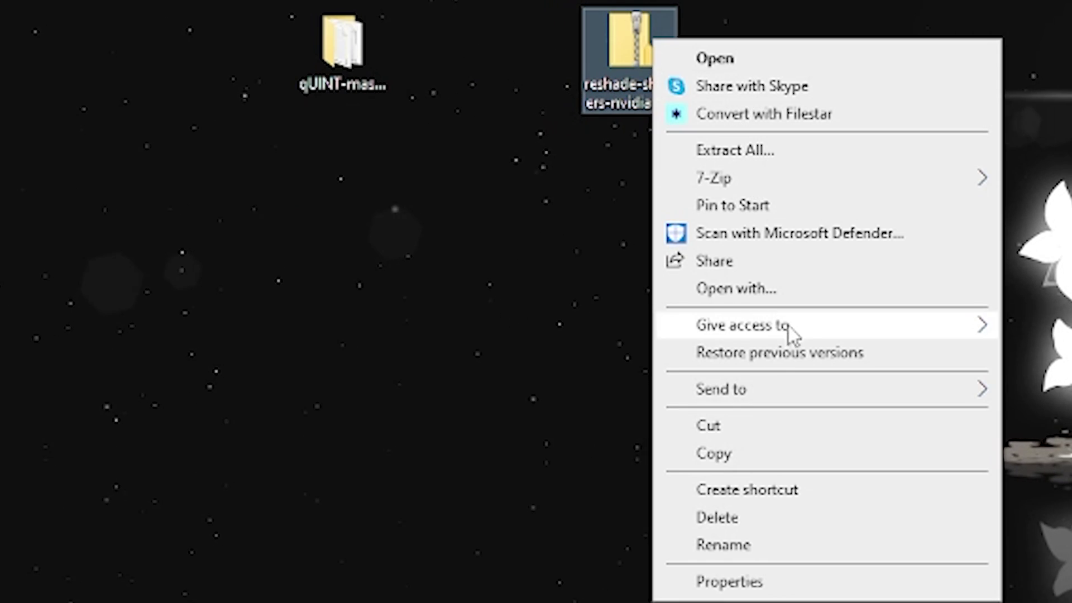
left_click(671, 183)
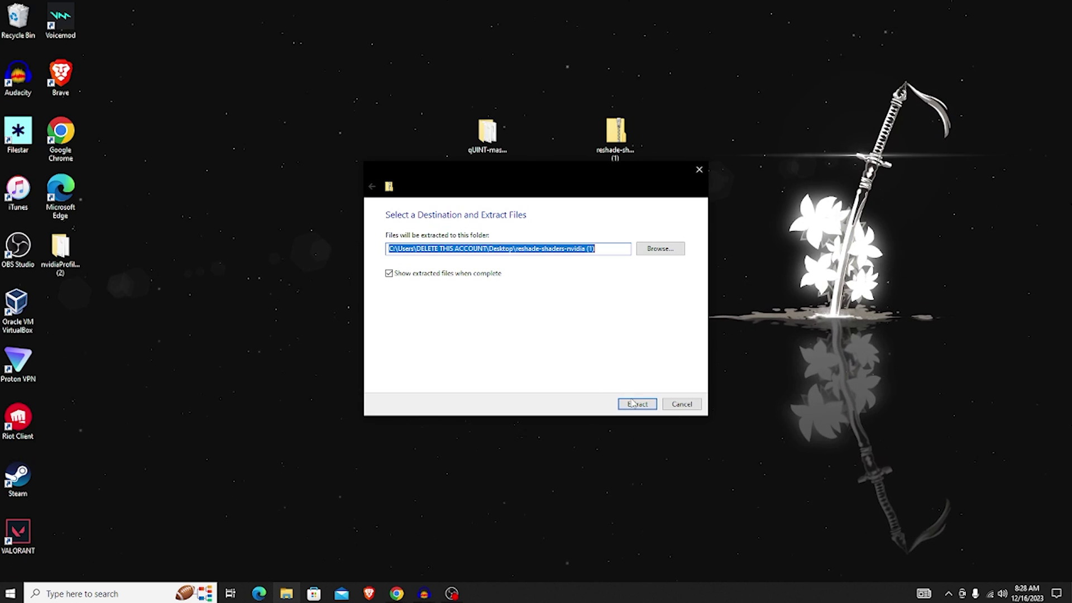
left_click(632, 403)
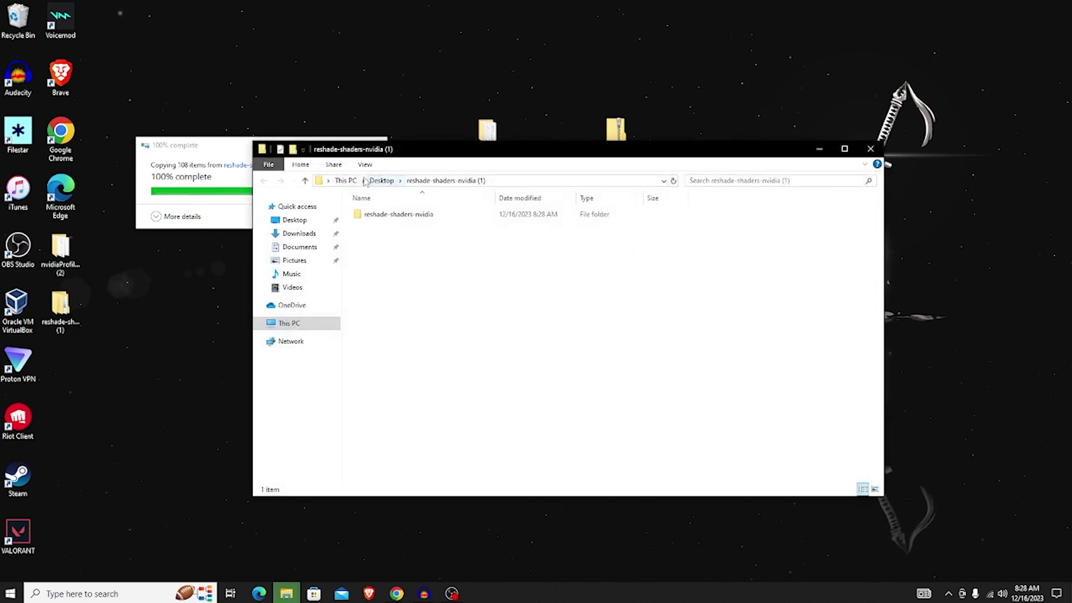
left_click_drag(391, 214, 445, 129)
left_click(865, 154)
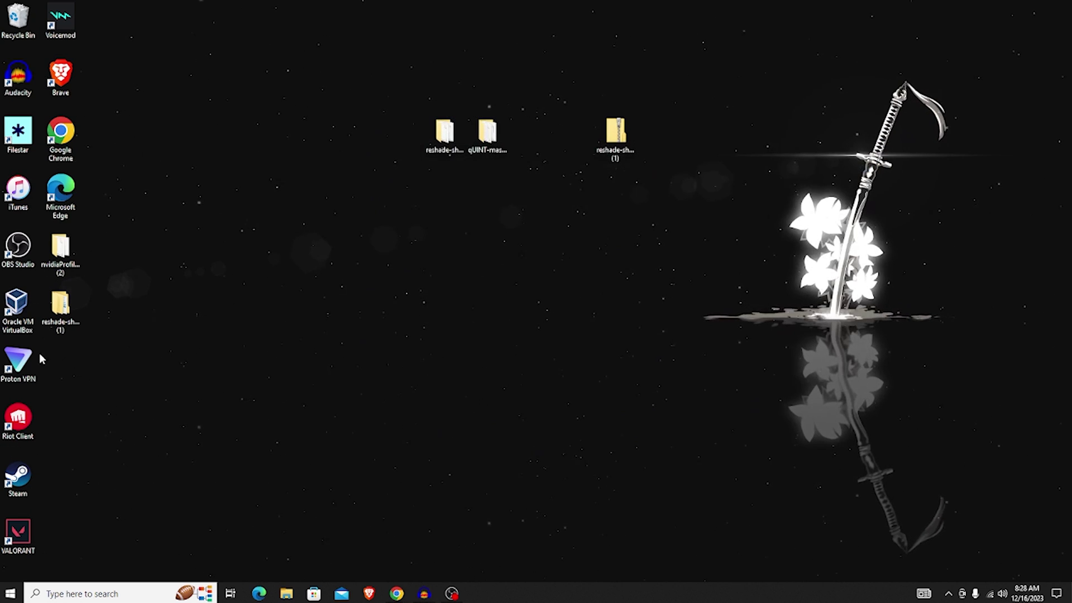
left_click(445, 134)
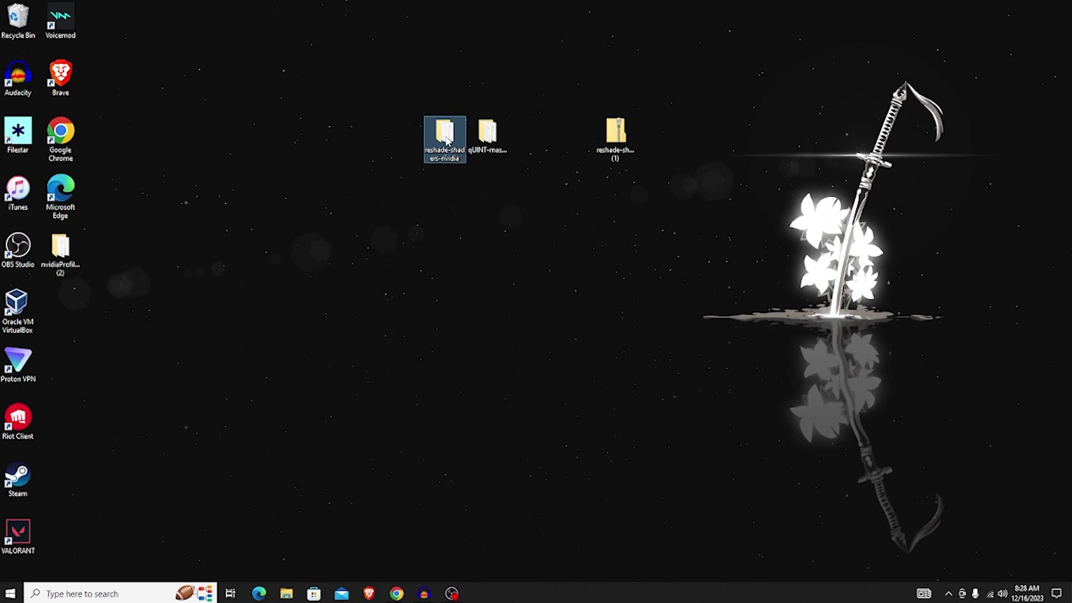
Open the reshade-shaders-nvidia and qUINT-master folders in separate windows.
double_click(446, 134)
double_click(487, 133)
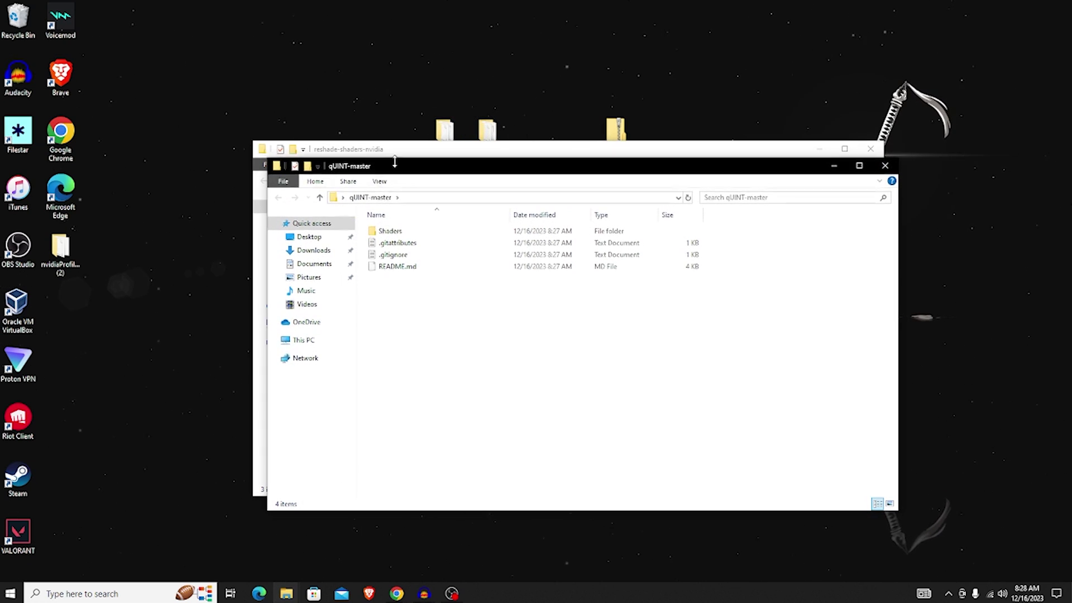
left_click_drag(414, 160, 461, 290)
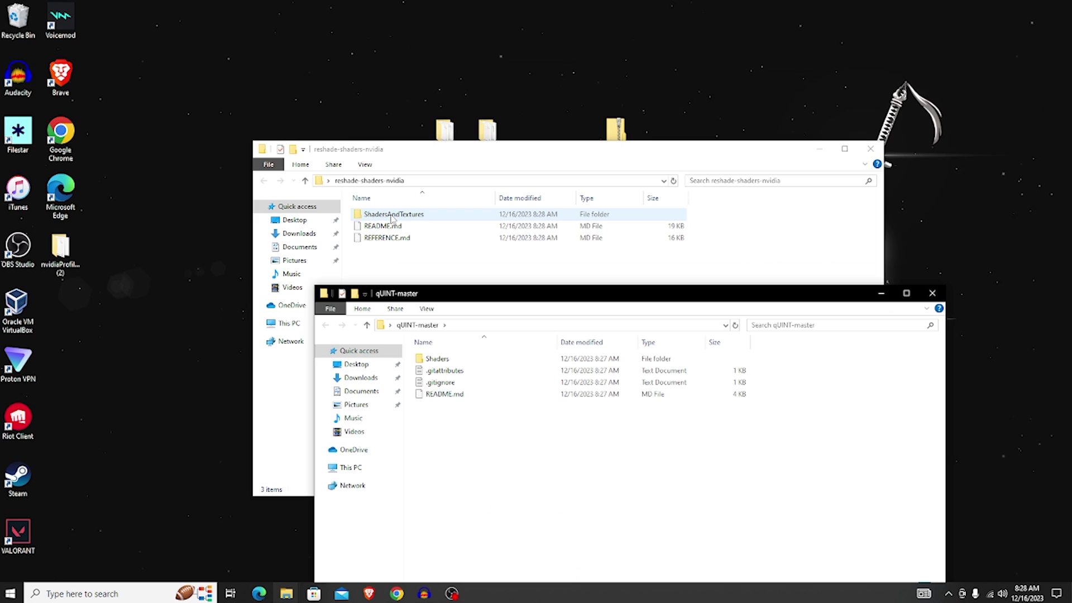
Copy all 104 files from ShadersAndTextures, leaving the qUINT-master window in front.
double_click(460, 248)
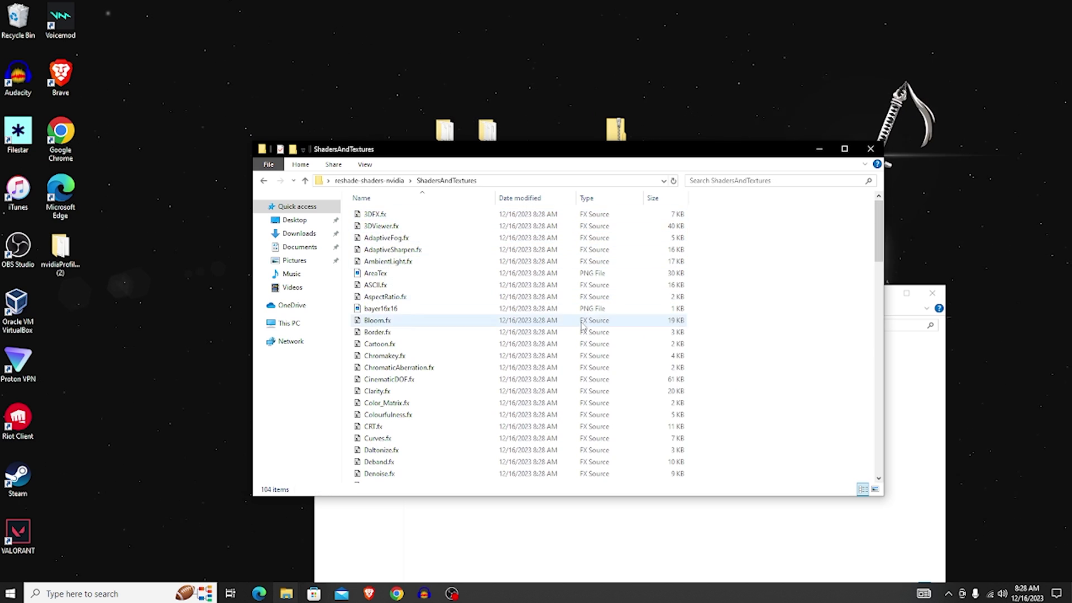
scroll(583, 325, "down", 20)
scroll(391, 219, "up", 20)
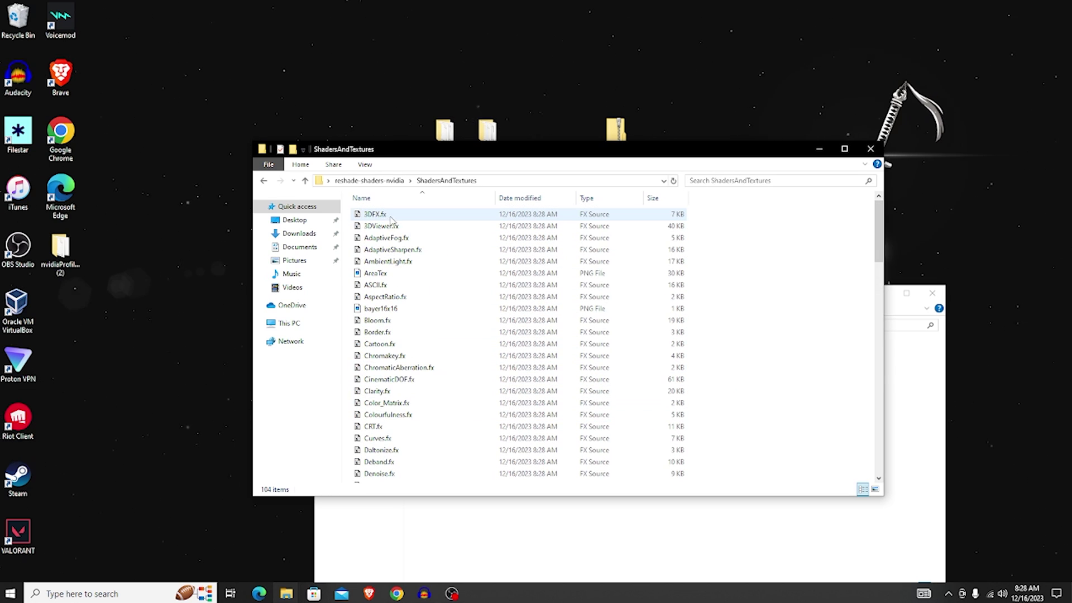
key("ctrl+a")
scroll(780, 309, "down", 16)
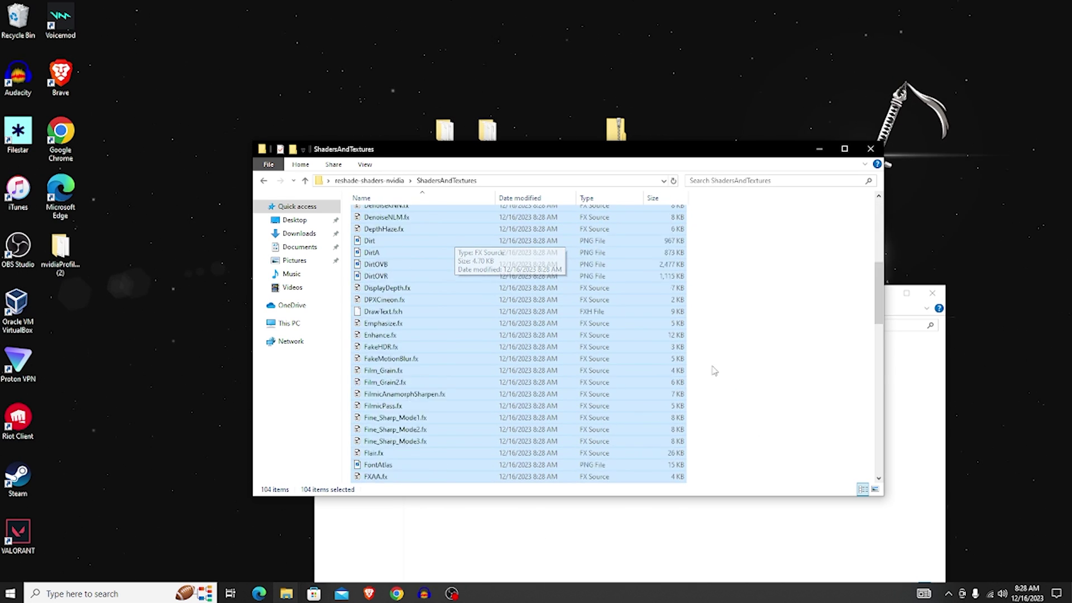
scroll(724, 374, "down", 6)
scroll(732, 385, "up", 20)
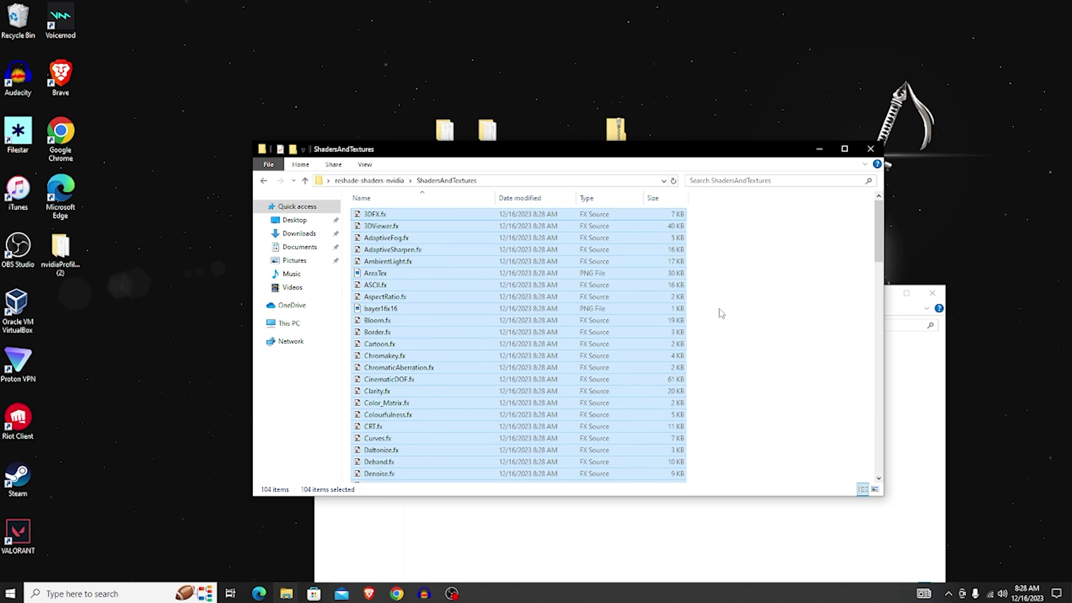
key("ctrl+c")
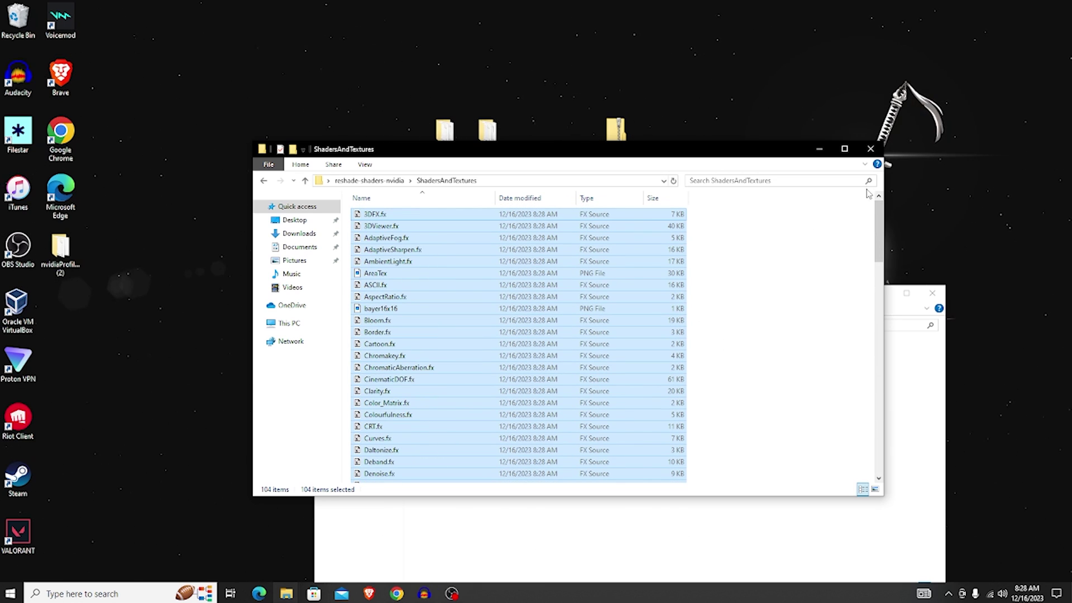
left_click(818, 150)
left_click_drag(533, 306, 353, 175)
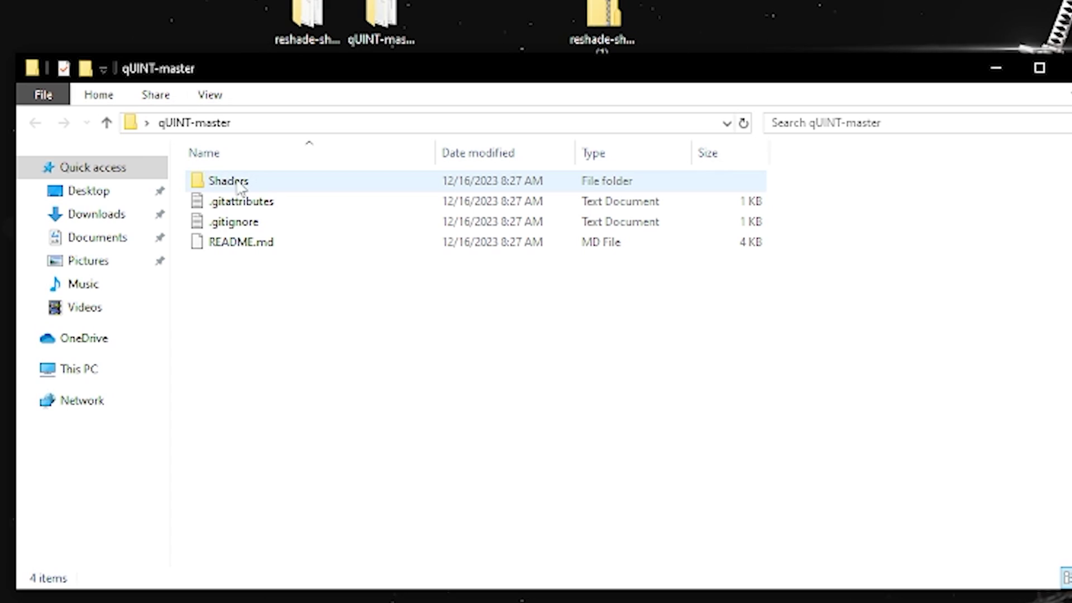
Paste the 104 ReShade files into qUINT-master's Shaders folder, replacing qUINT_common.fxh.
double_click(401, 233)
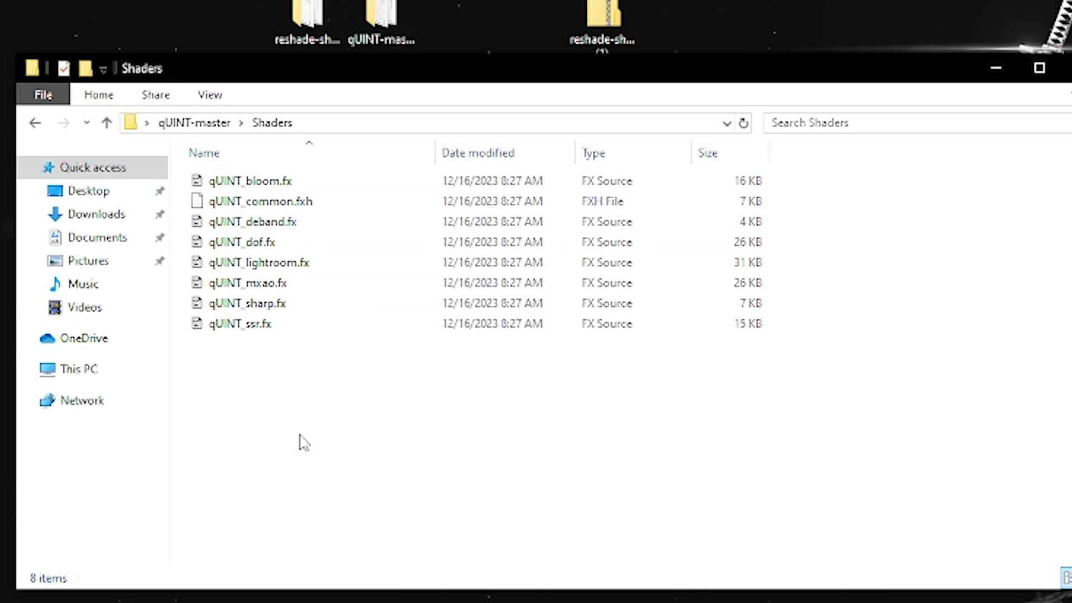
key("ctrl+v")
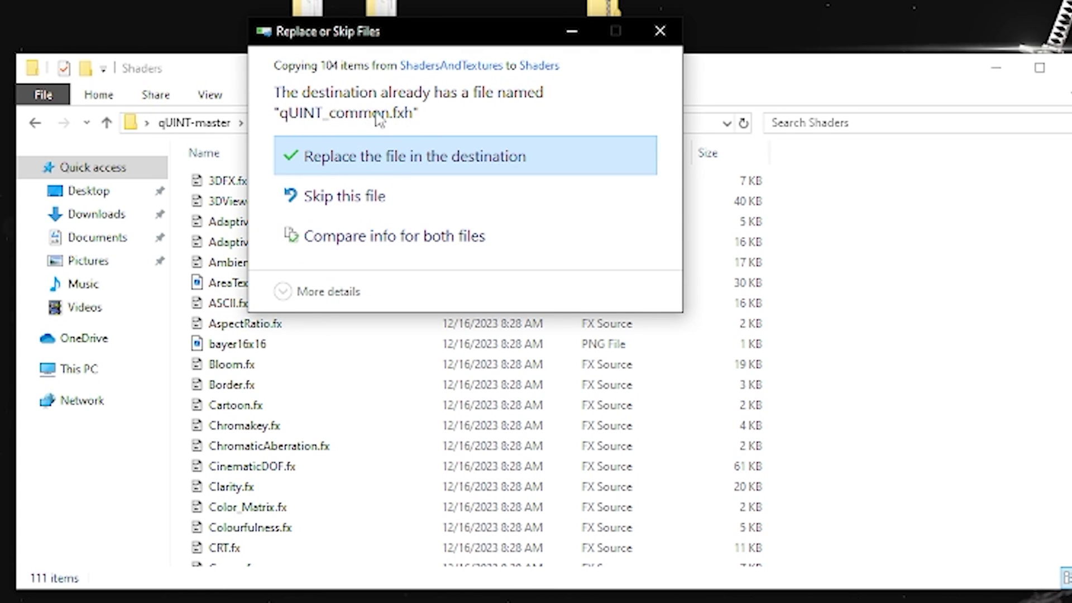
left_click(406, 165)
scroll(767, 321, "down", 20)
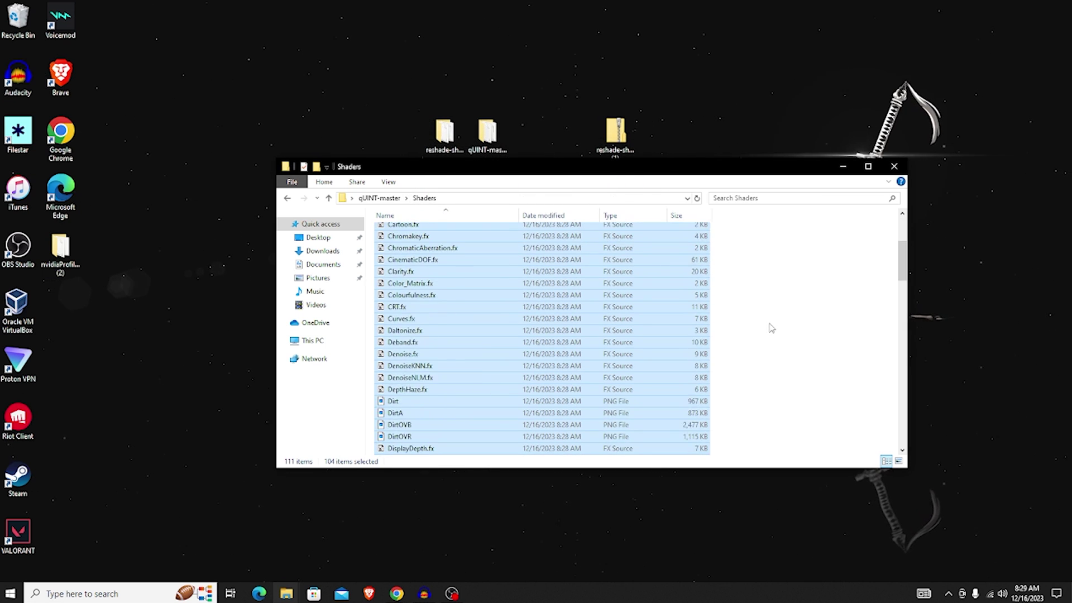
left_click(802, 340)
scroll(788, 324, "up", 20)
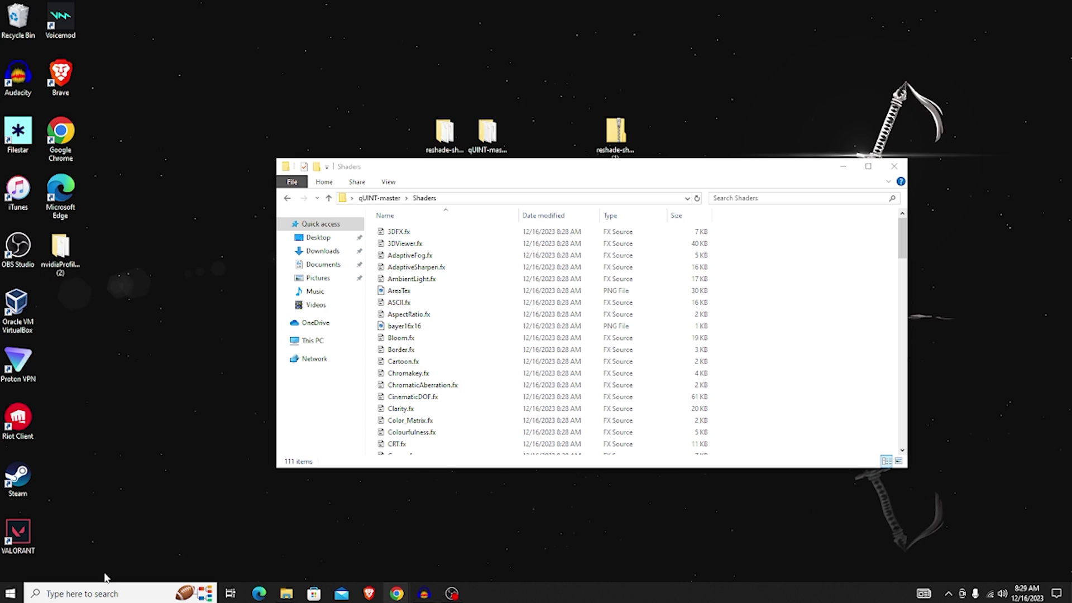
Open C:\Program Files\NVIDIA Corporation by pasting its path into Windows search.
left_click(93, 593)
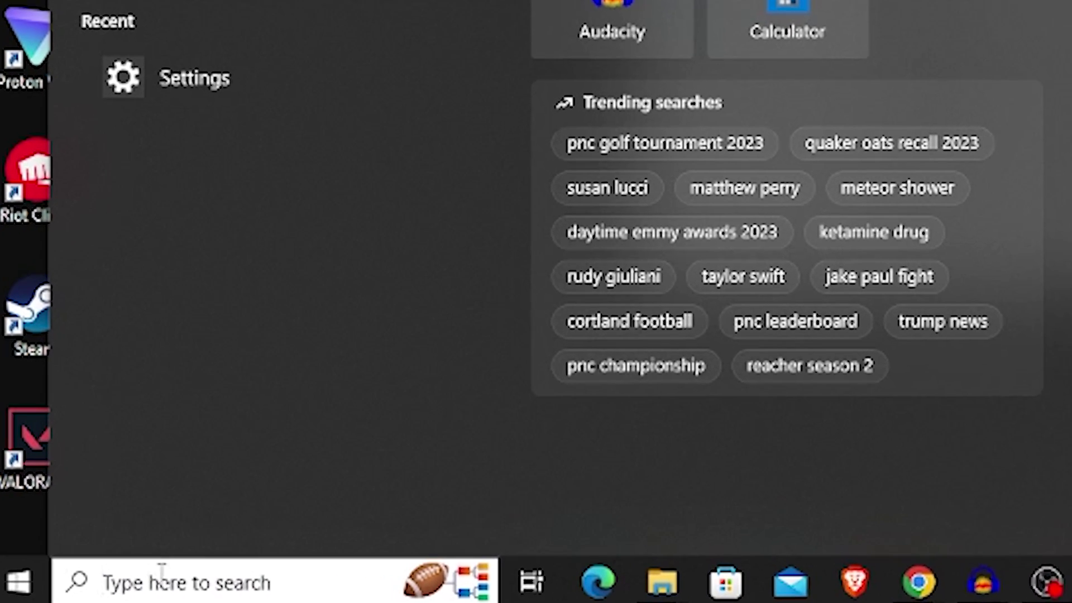
key("ctrl+v")
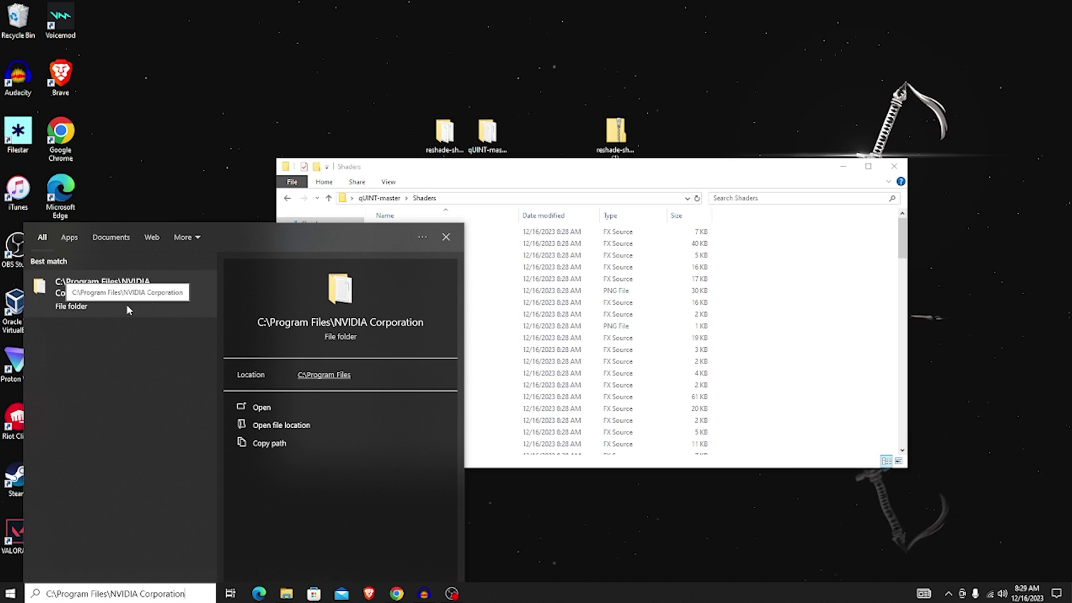
left_click(309, 232)
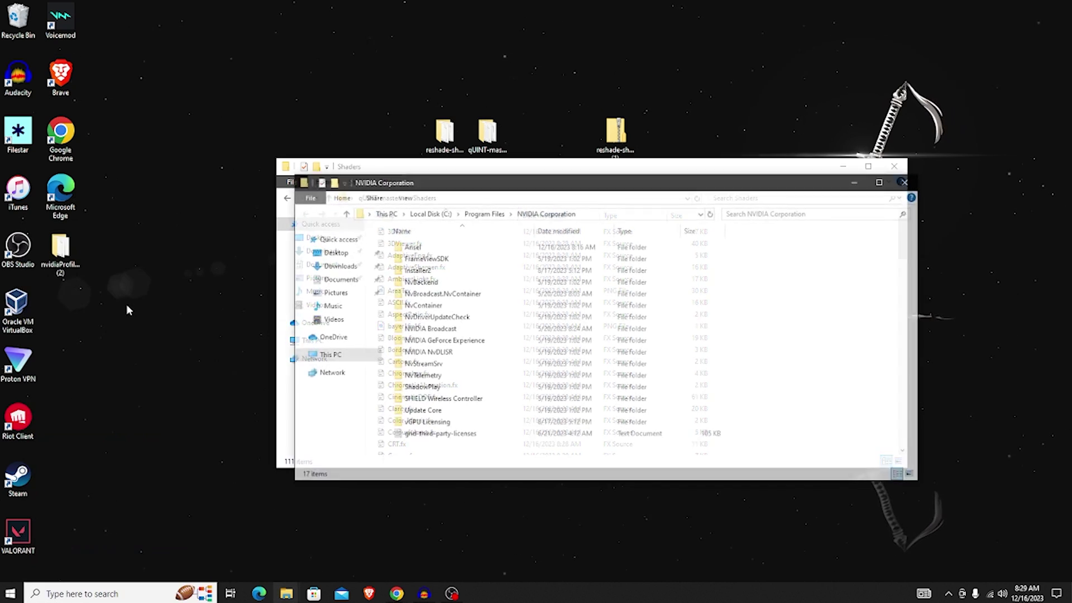
left_click_drag(444, 175, 339, 155)
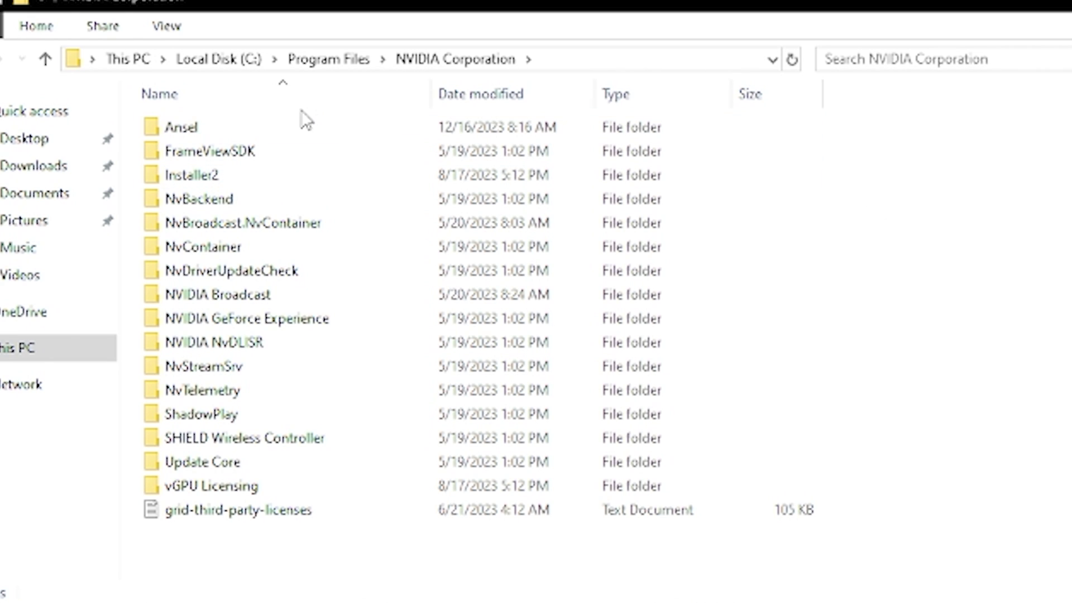
Delete the old Ansel folder from NVIDIA Corporation, granting administrator permission.
double_click(265, 124)
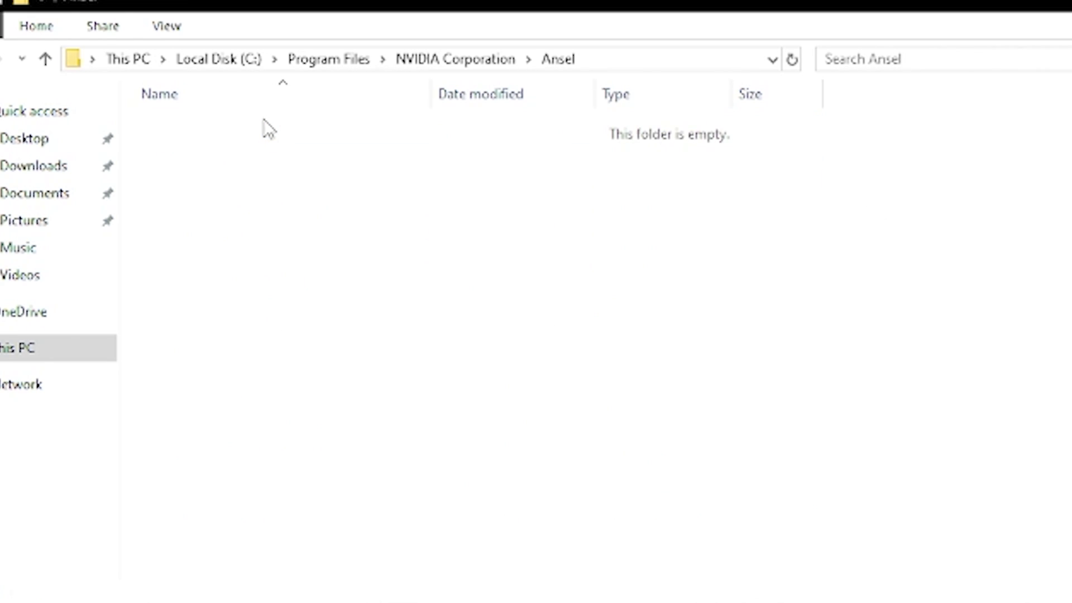
left_click(467, 59)
key("Delete")
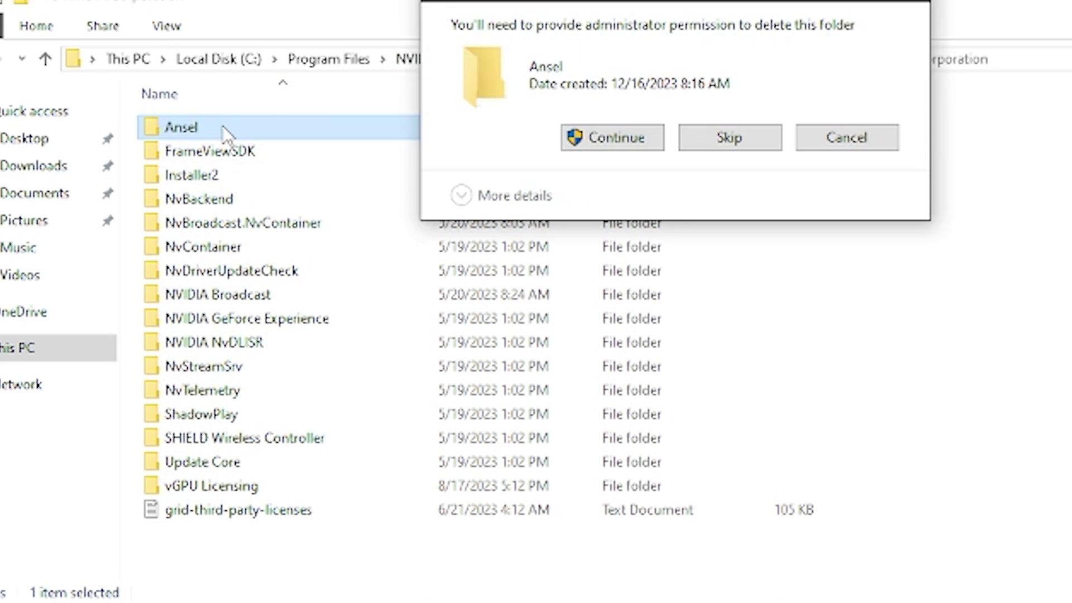
left_click(613, 137)
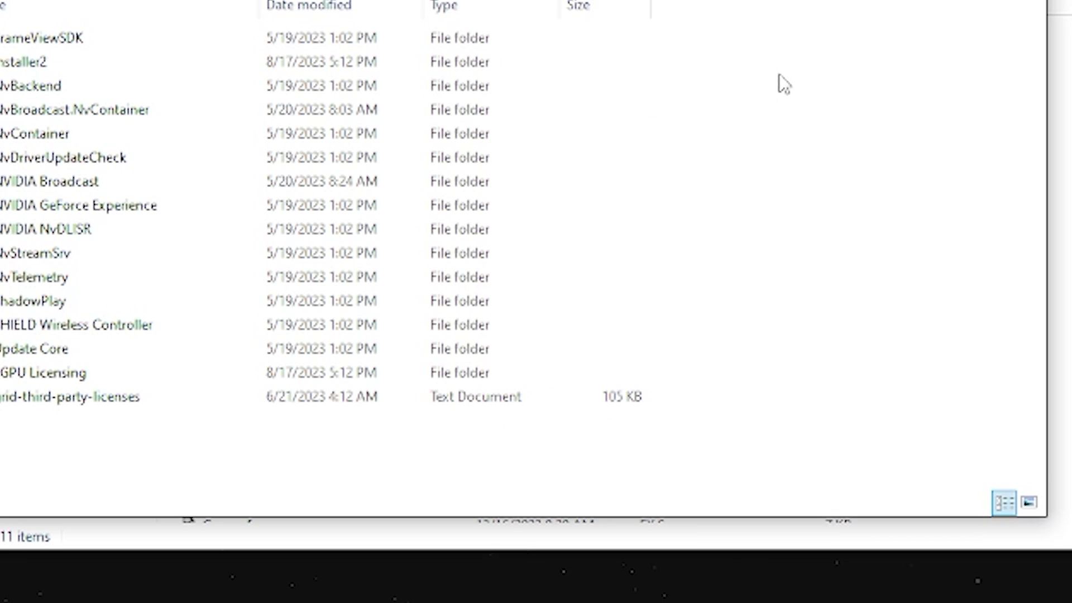
Create a new empty folder named Ansel in NVIDIA Corporation.
right_click(672, 233)
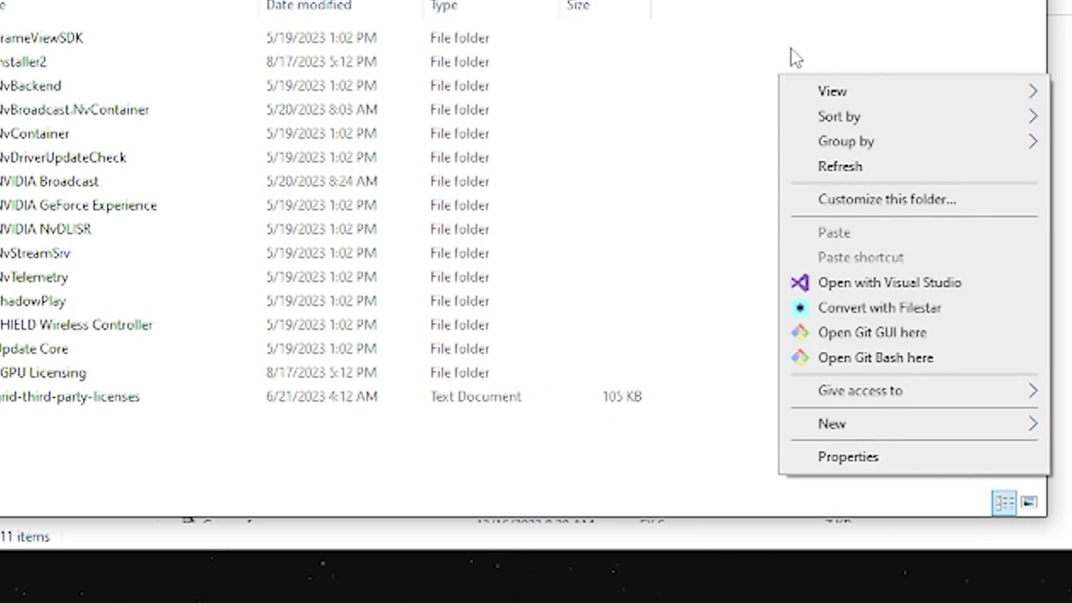
mouse_move(854, 426)
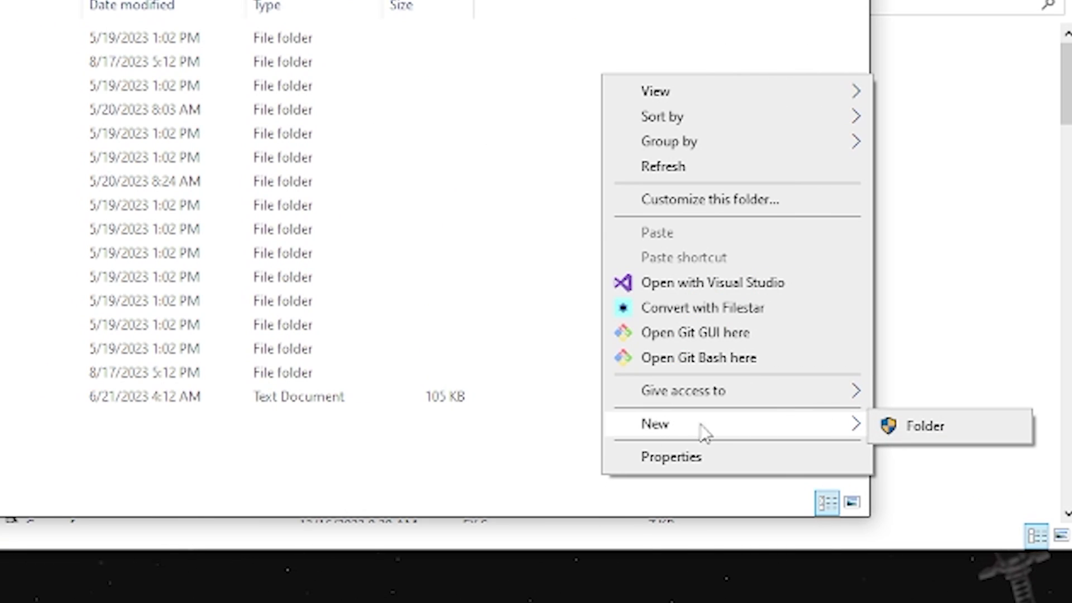
left_click(928, 433)
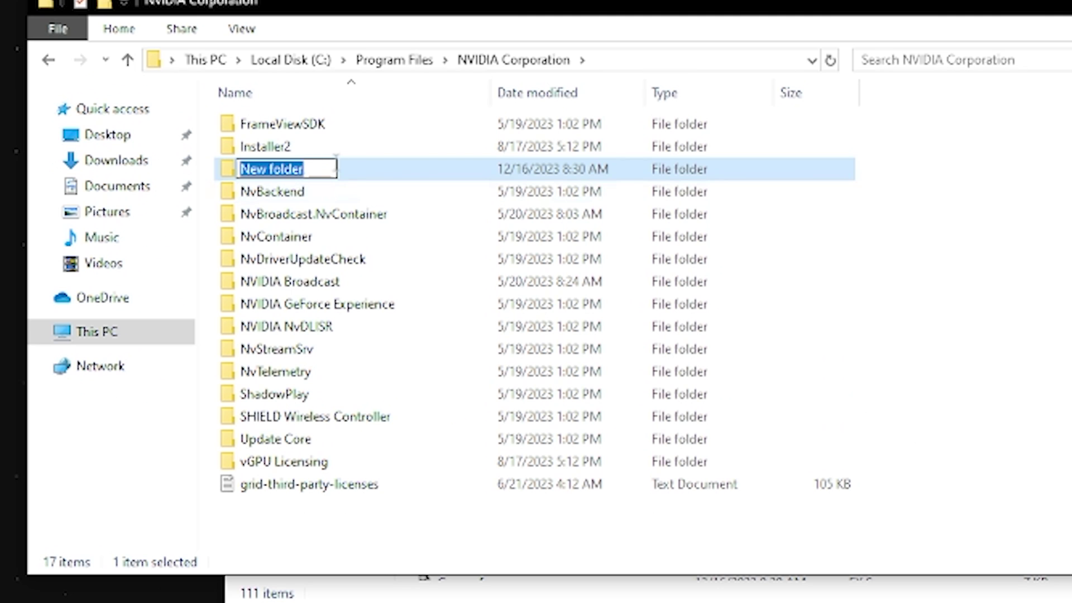
type("Ansel")
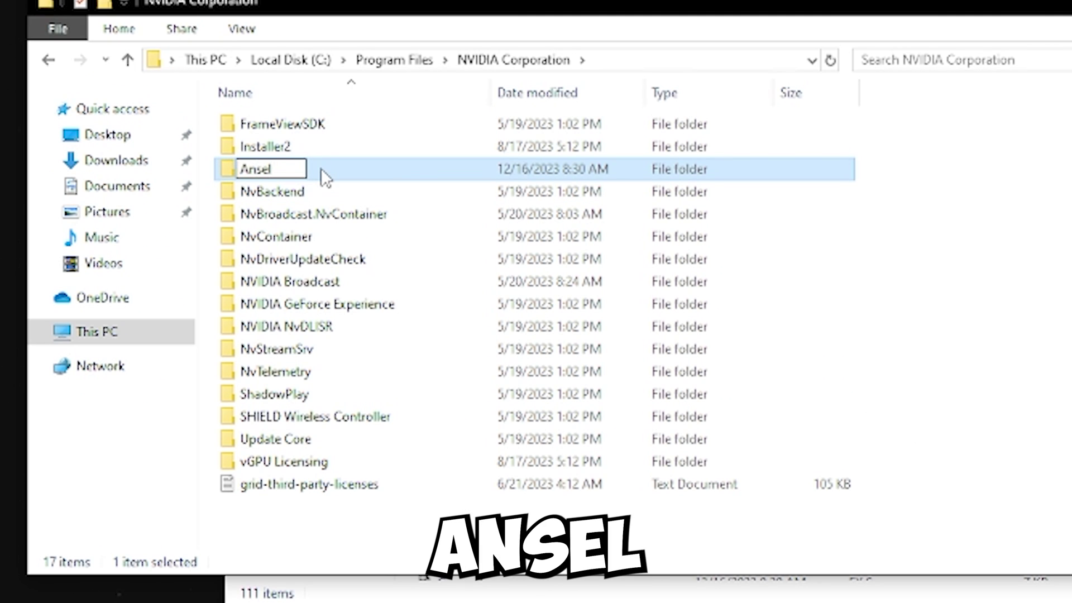
left_click(993, 182)
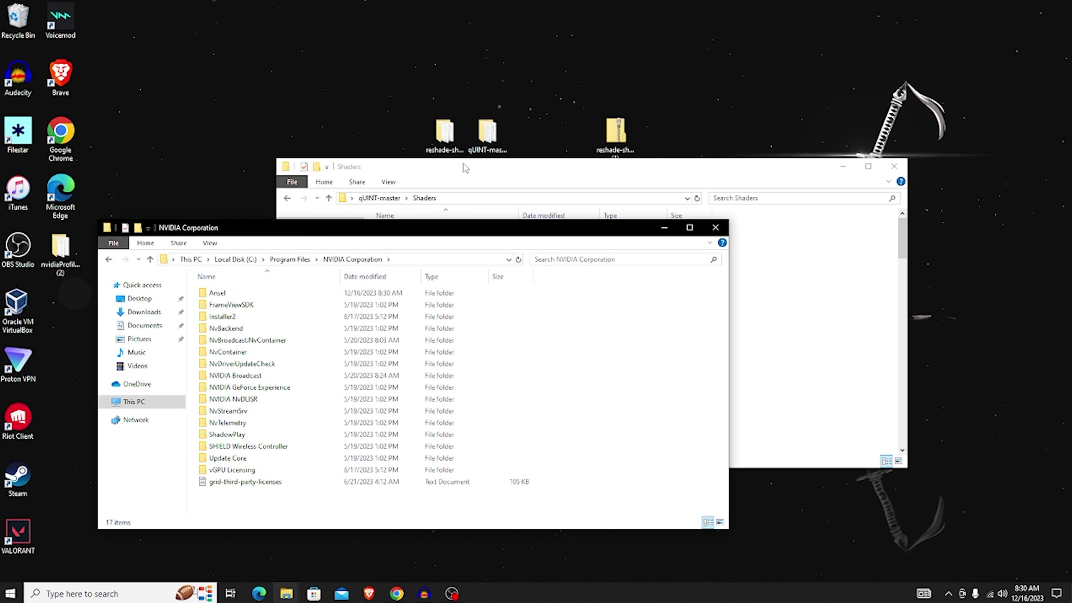
Copy all 111 shader files from Shaders and paste them into the new Ansel folder.
left_click(461, 172)
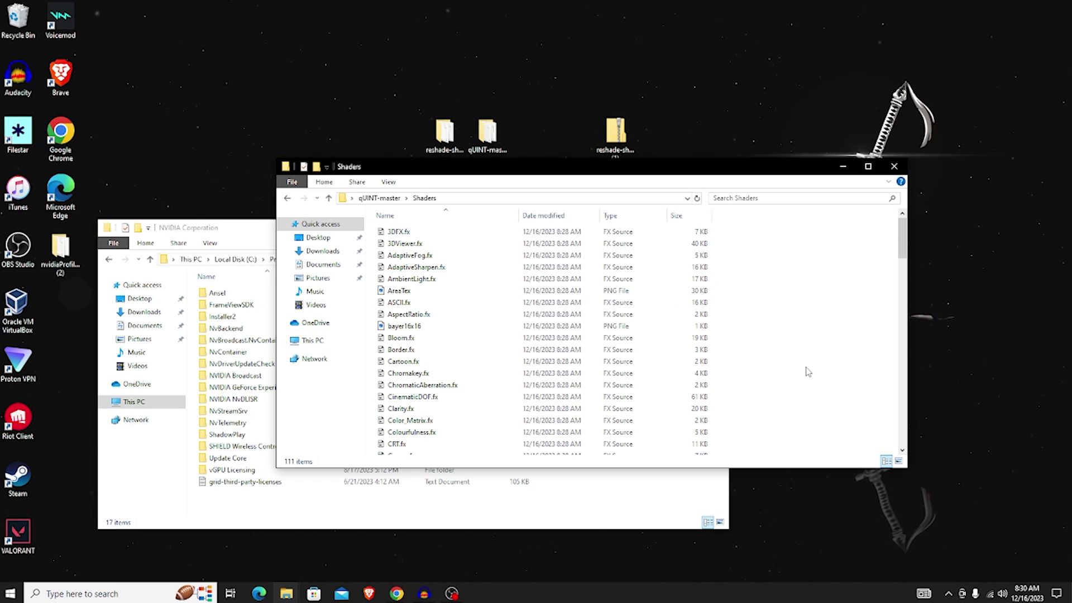
key("ctrl+a")
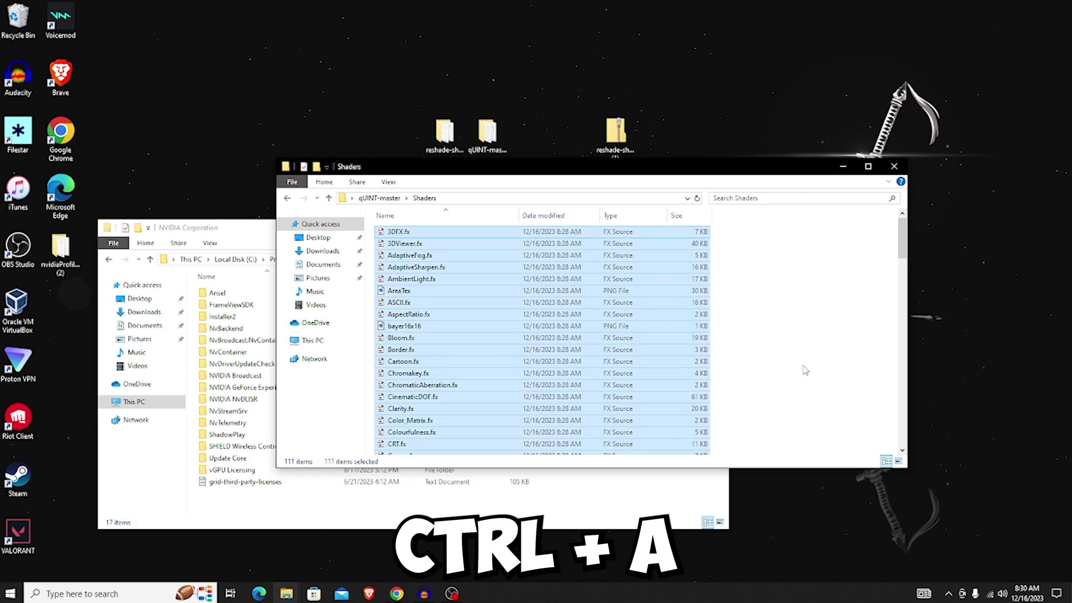
key("ctrl+c")
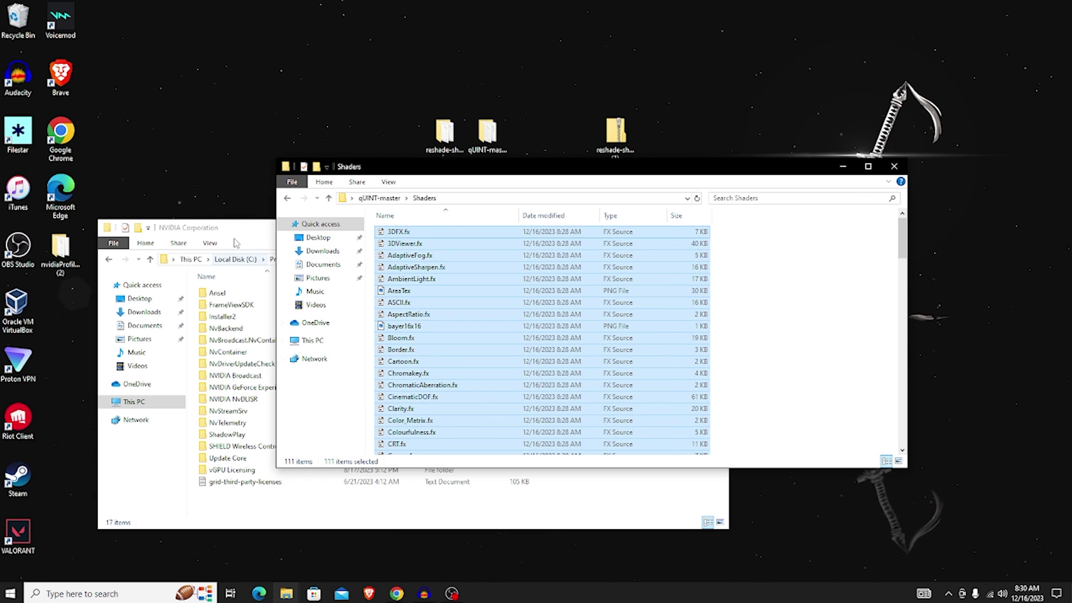
left_click_drag(268, 232, 362, 152)
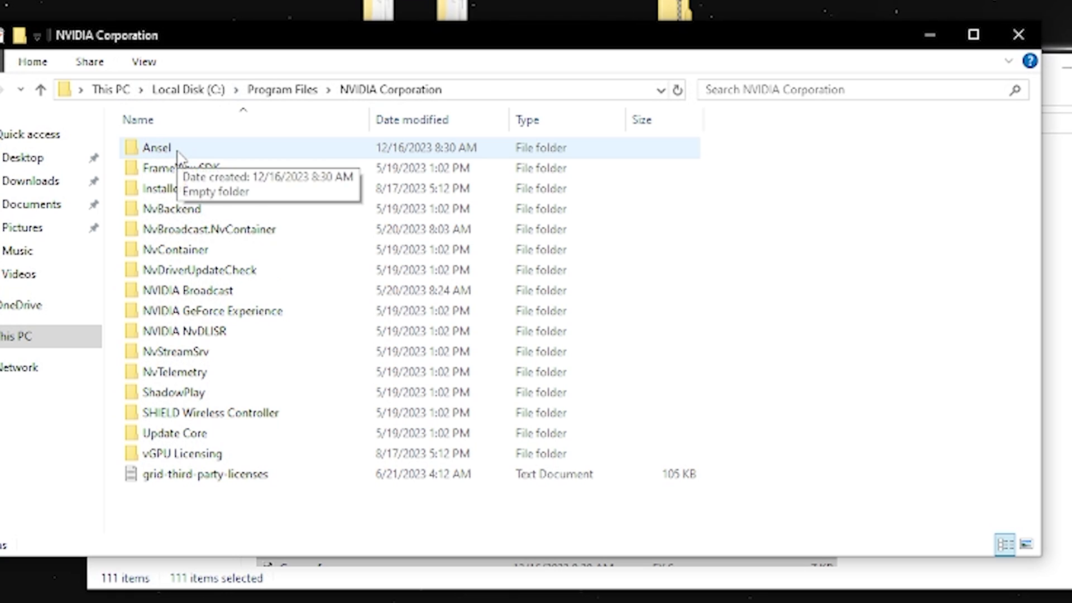
double_click(177, 152)
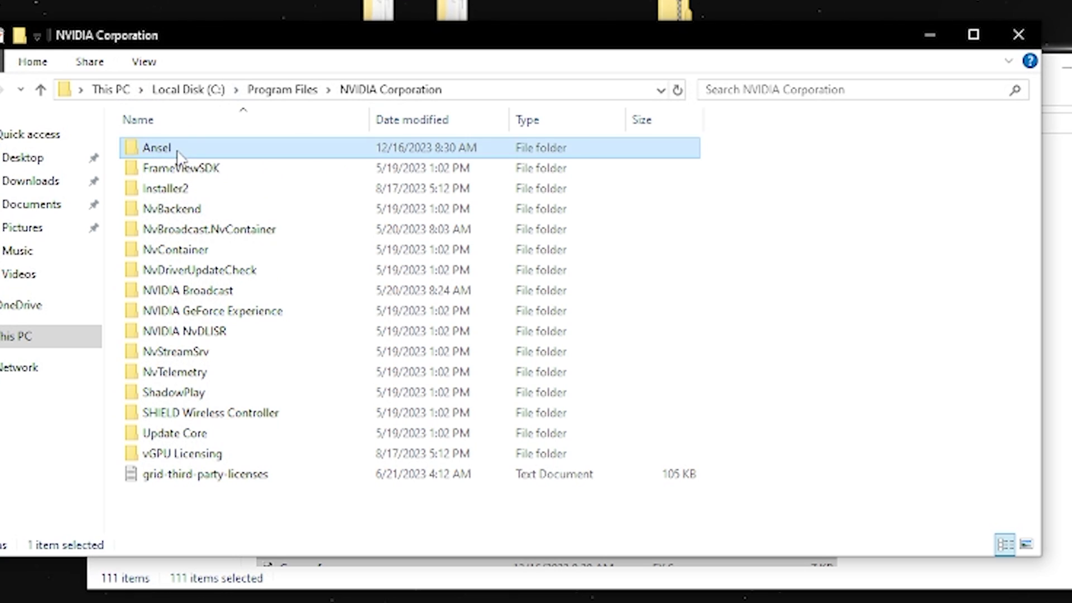
key("ctrl+v")
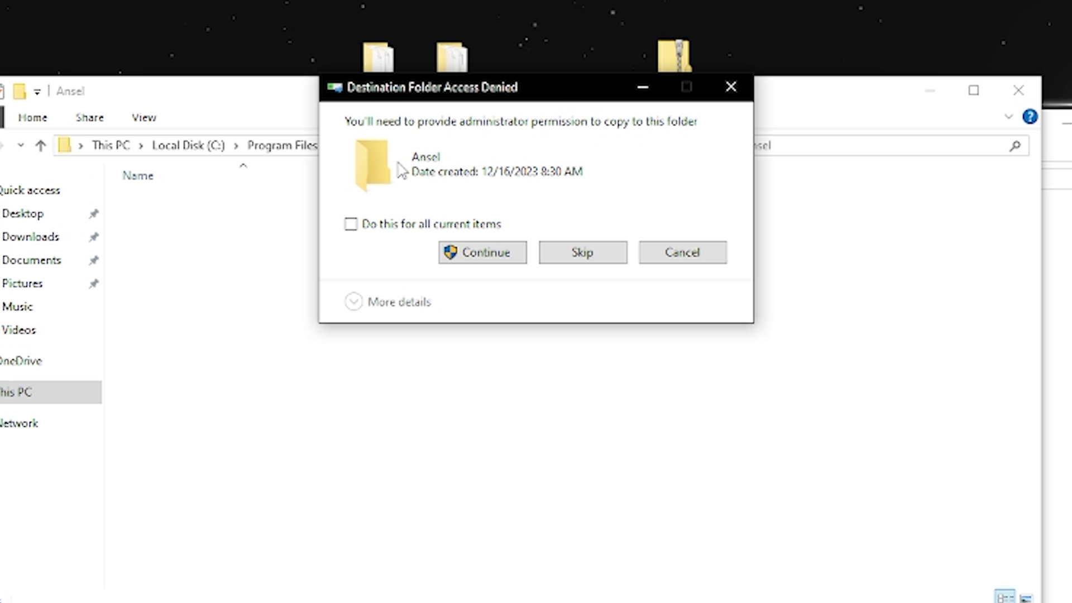
left_click(475, 254)
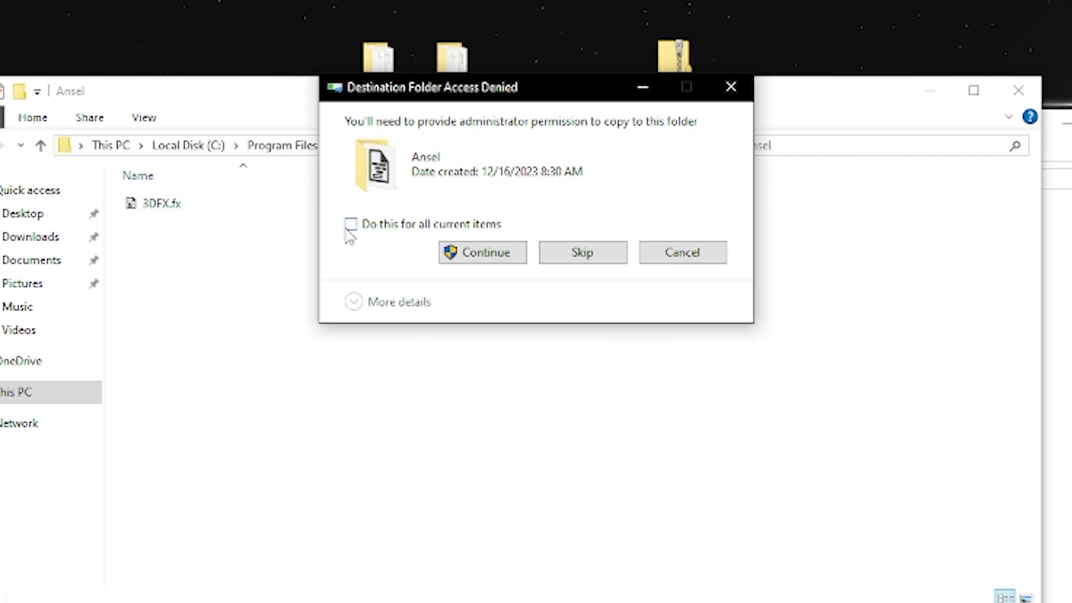
left_click(474, 263)
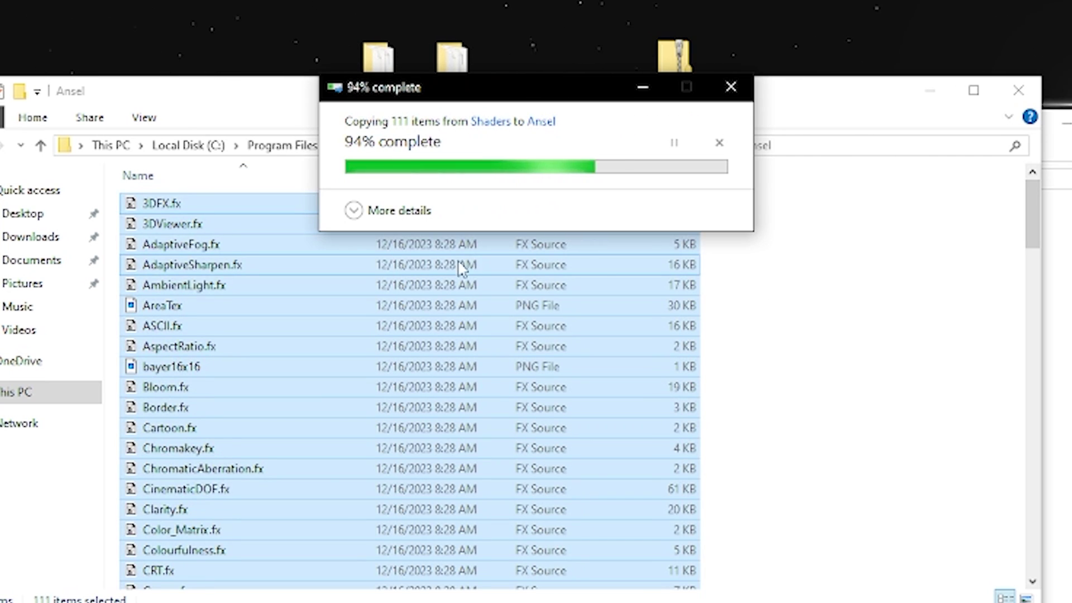
Clear the selection and close the Shaders and Ansel folder windows.
scroll(844, 427, "down", 6)
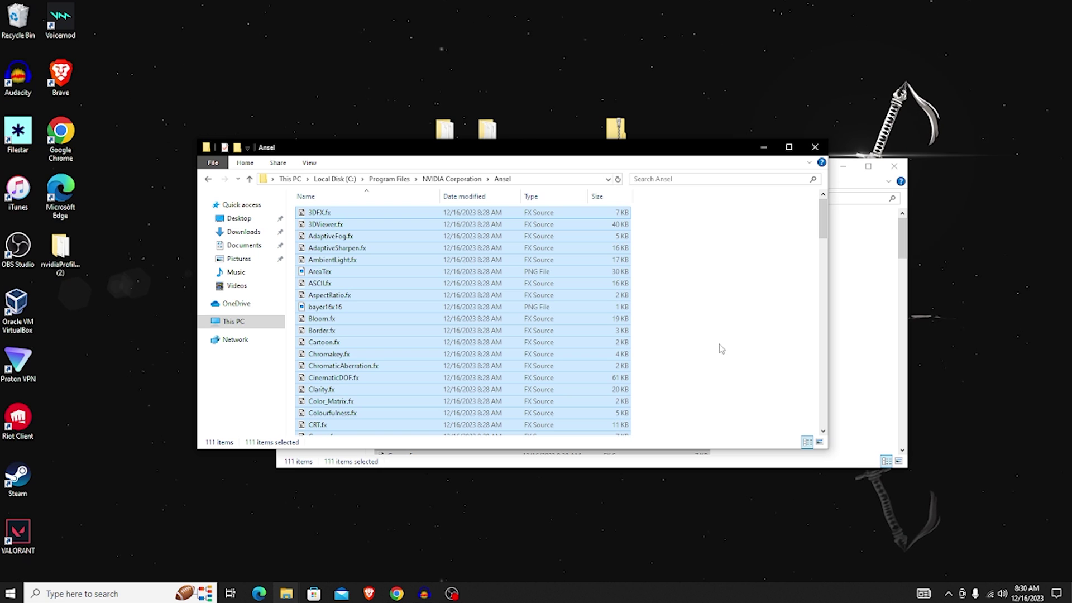
left_click(835, 425)
scroll(832, 413, "down", 8)
scroll(703, 306, "down", 15)
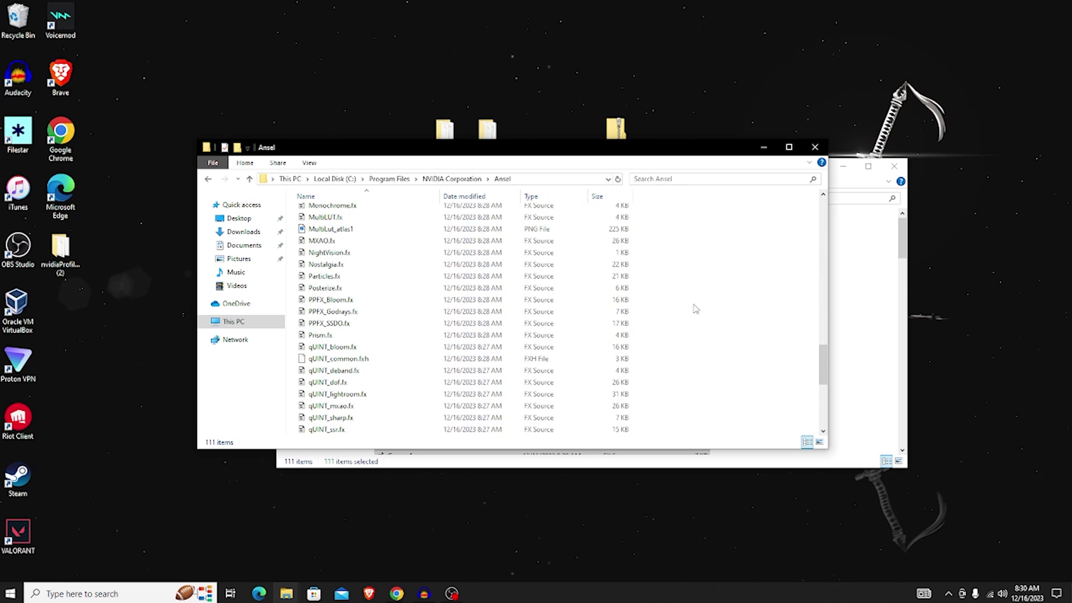
left_click(881, 240)
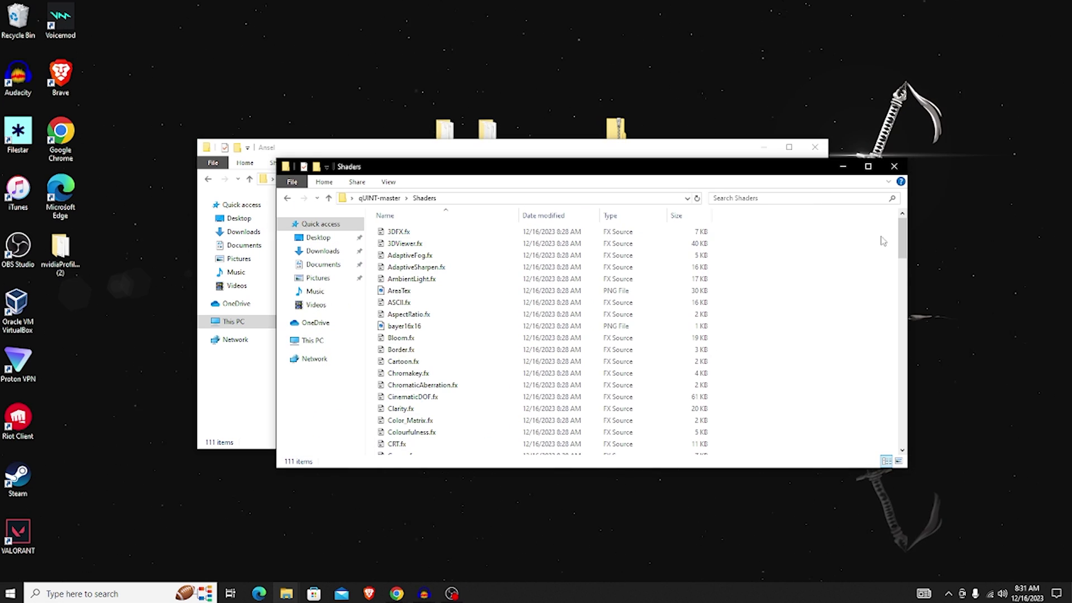
left_click(894, 166)
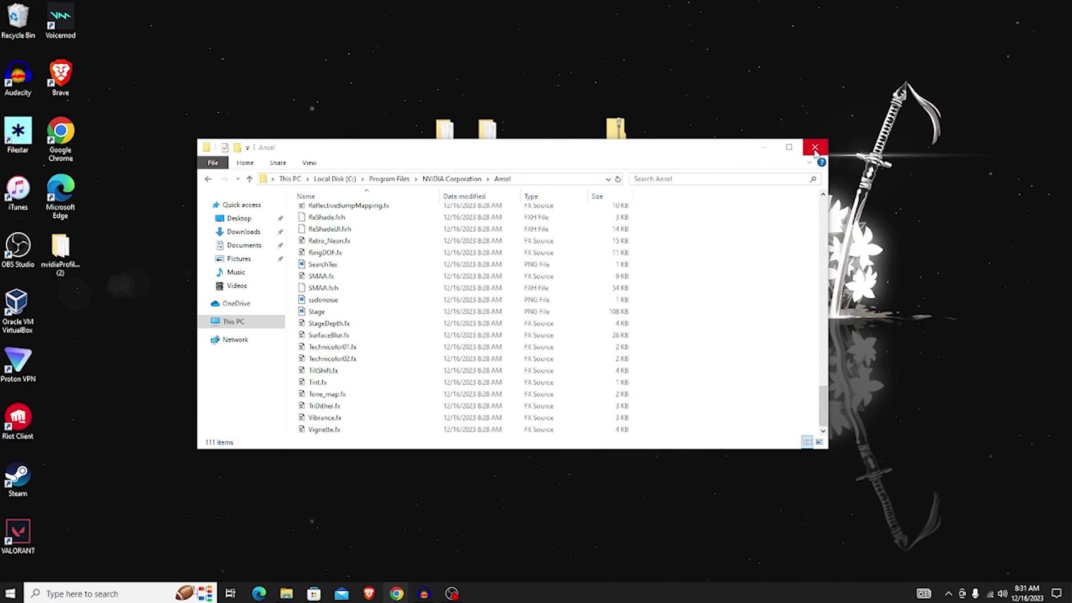
left_click(815, 147)
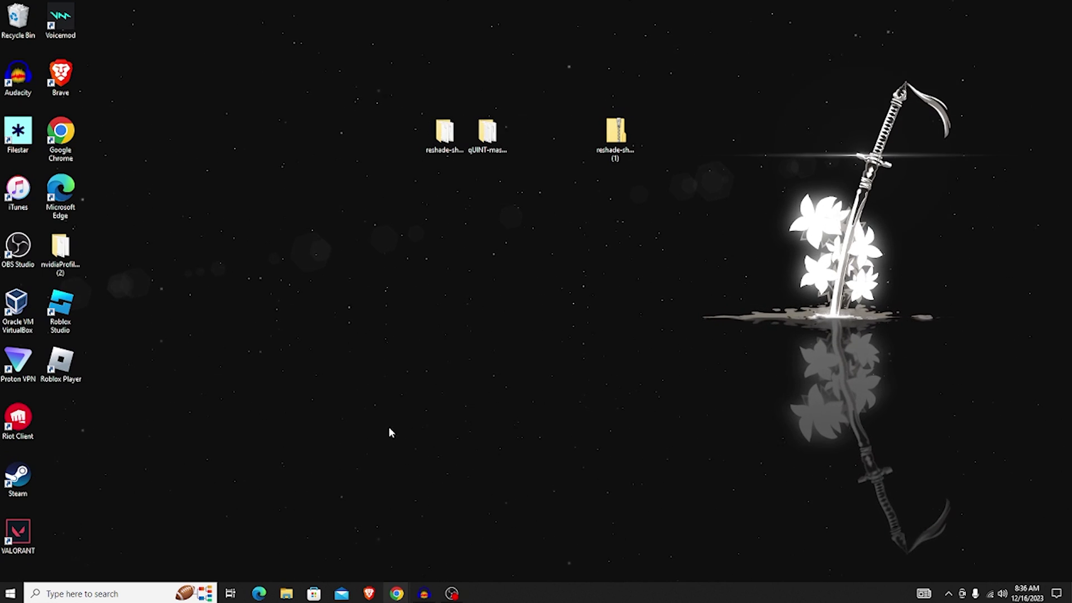
Search Windows for 'roblox' and open the Roblox Player shortcut's file location.
left_click(93, 593)
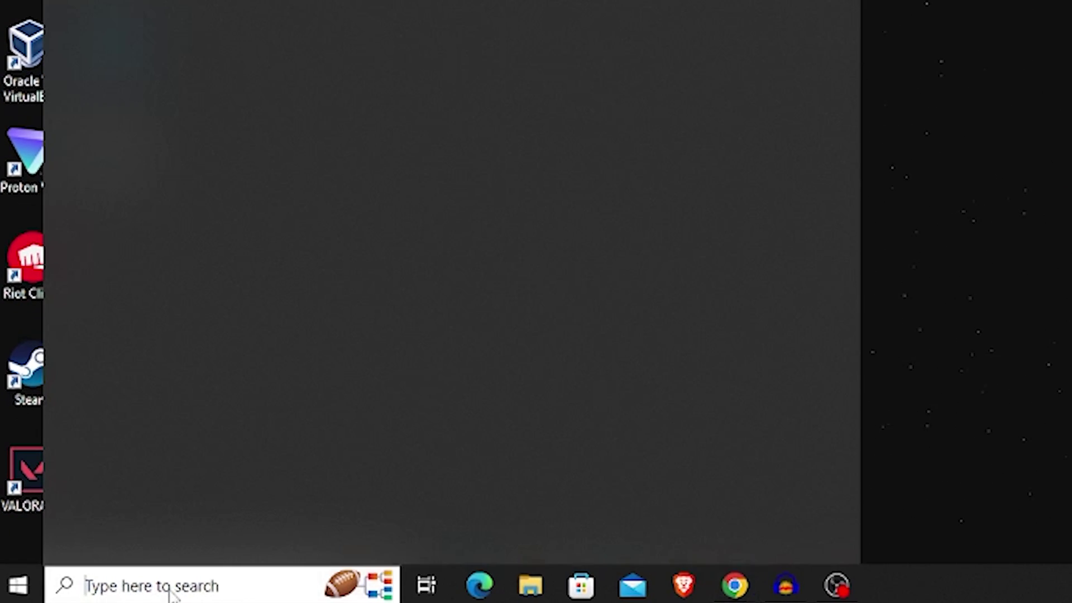
type("roblox")
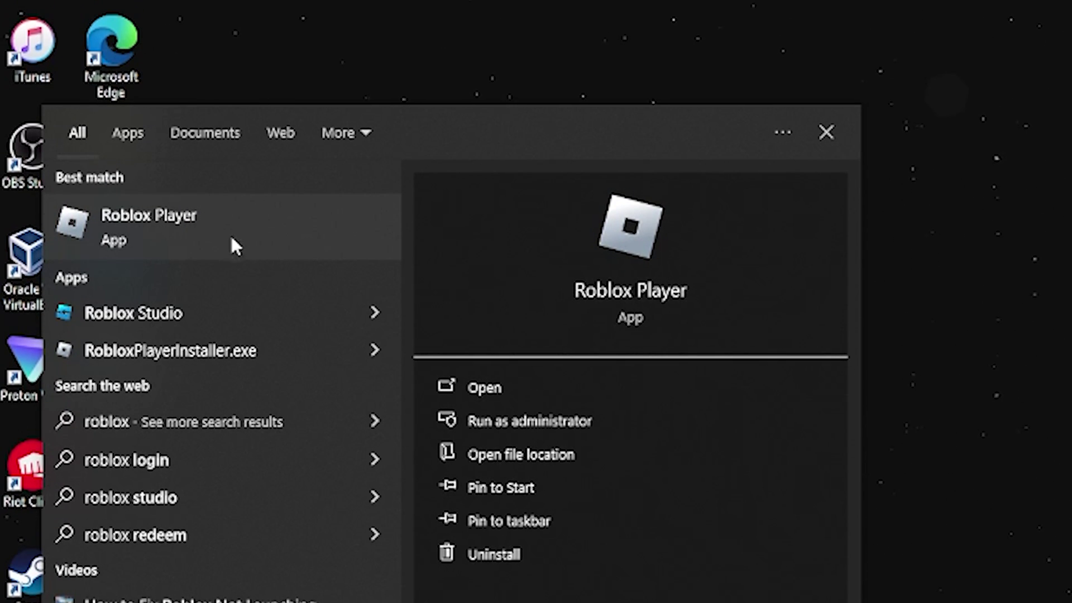
right_click(233, 231)
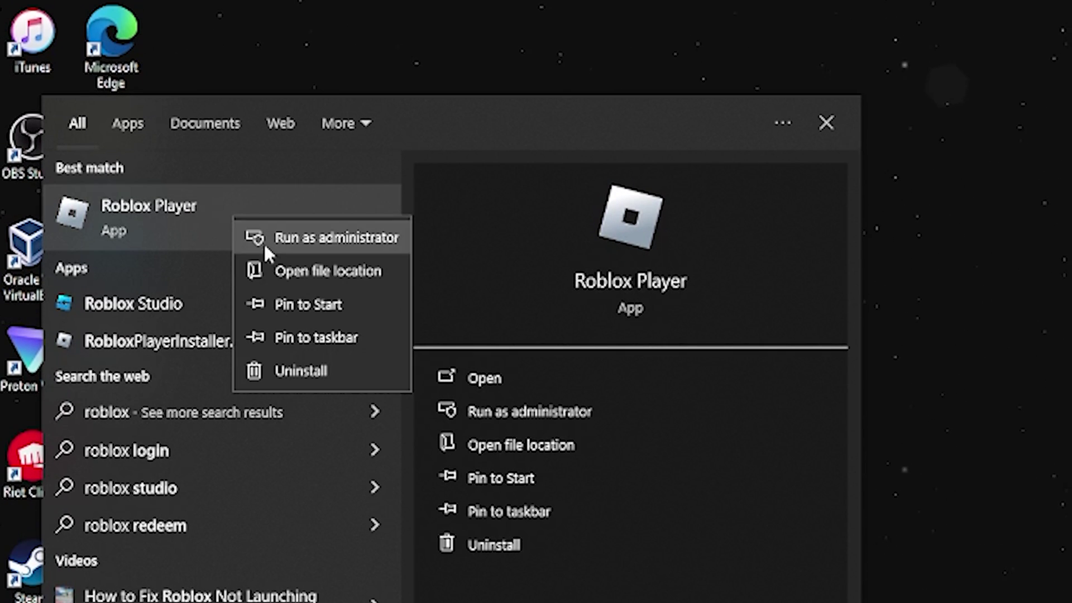
left_click(332, 270)
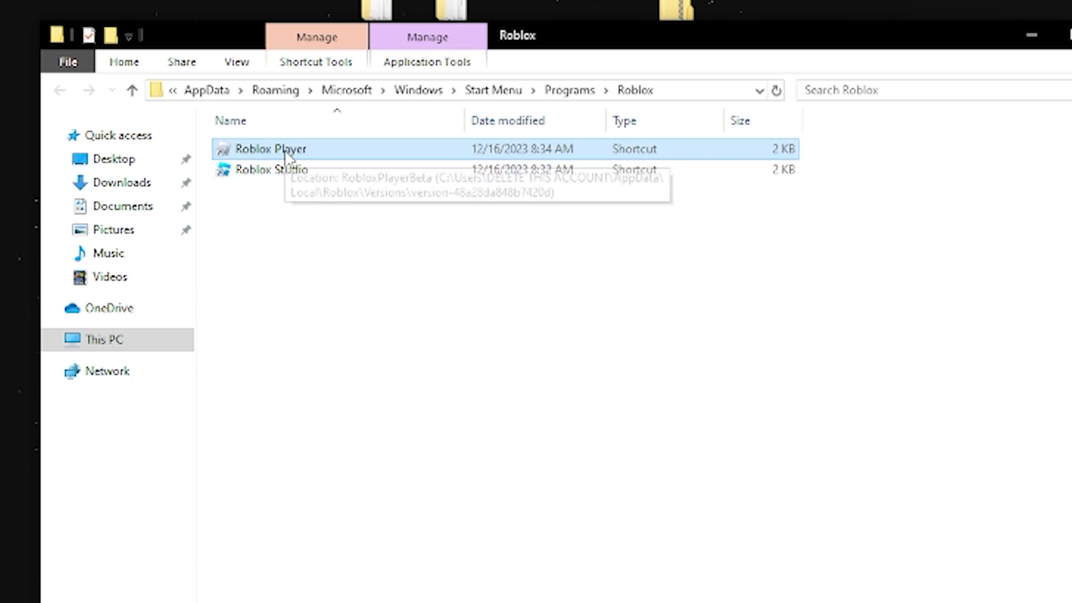
Open Roblox Player's version folder and rename RobloxPlayerBeta to eurotrucks2.
right_click(287, 158)
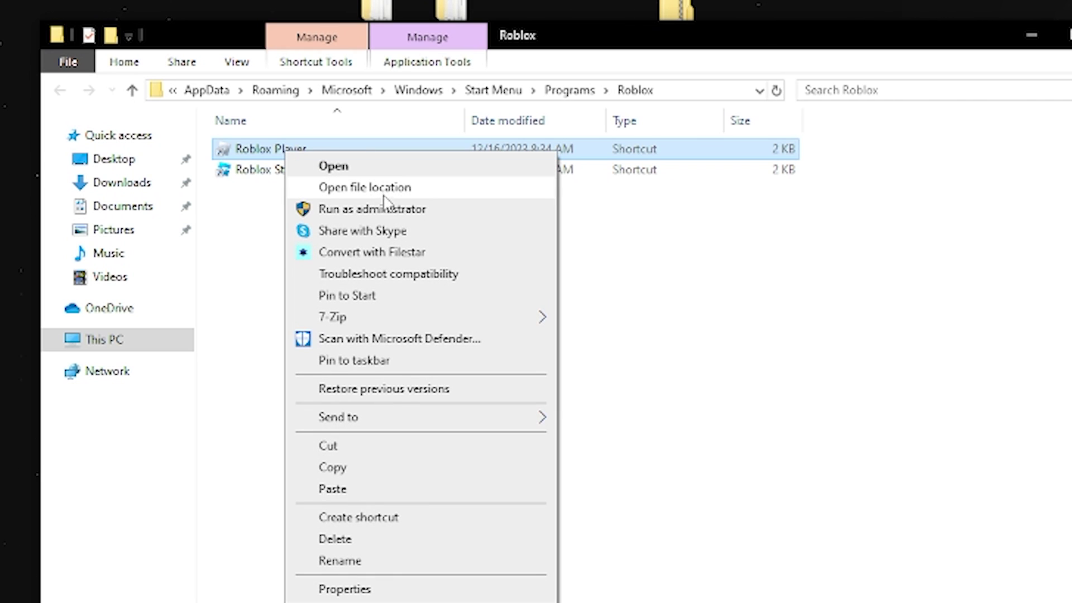
left_click(384, 187)
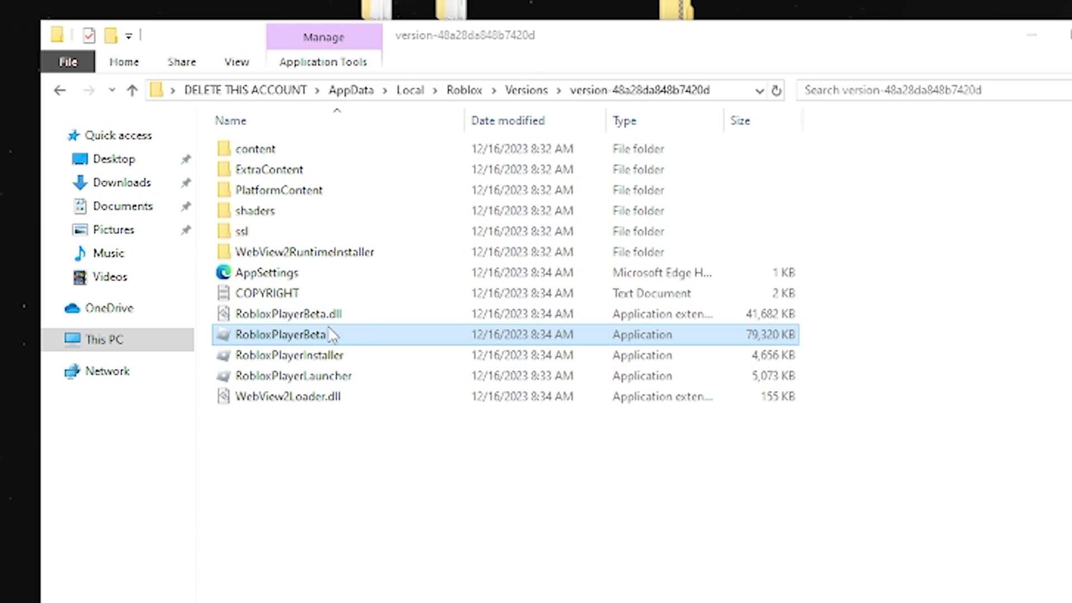
right_click(301, 343)
left_click(364, 297)
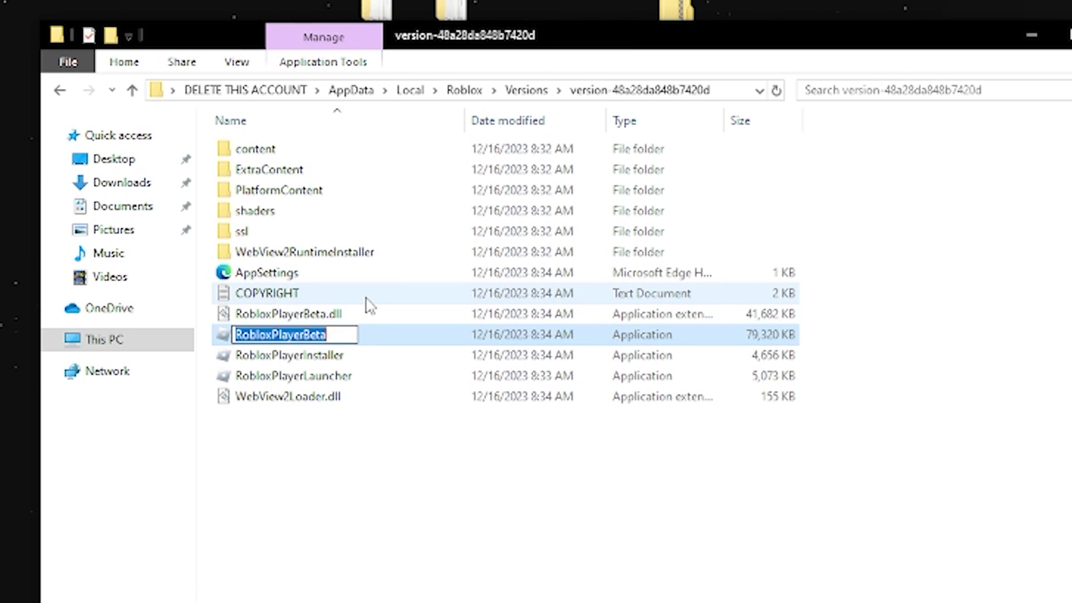
type("eurotrucks2")
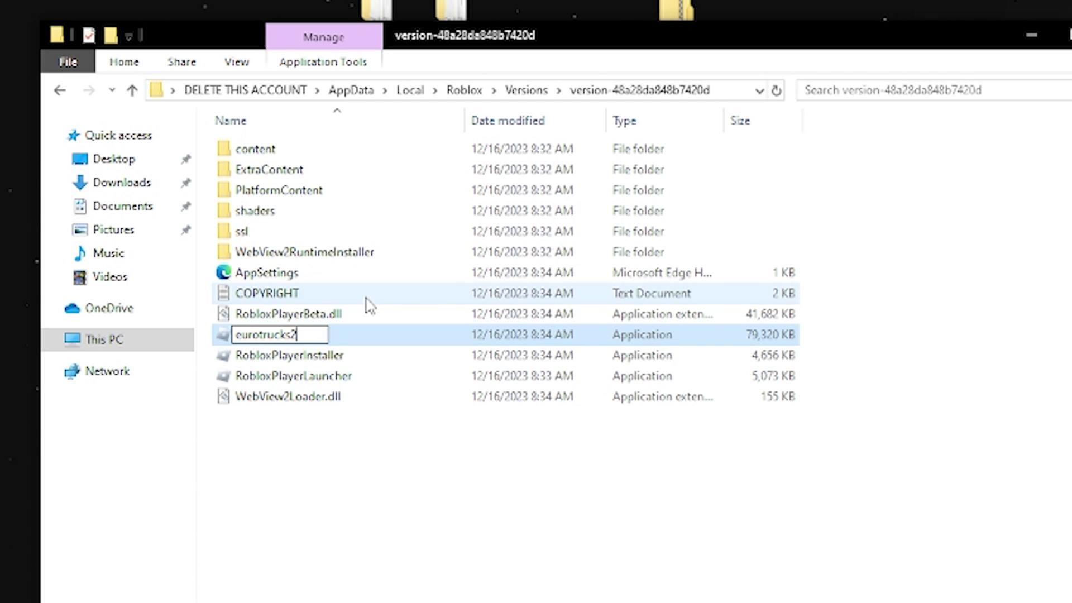
key("Return")
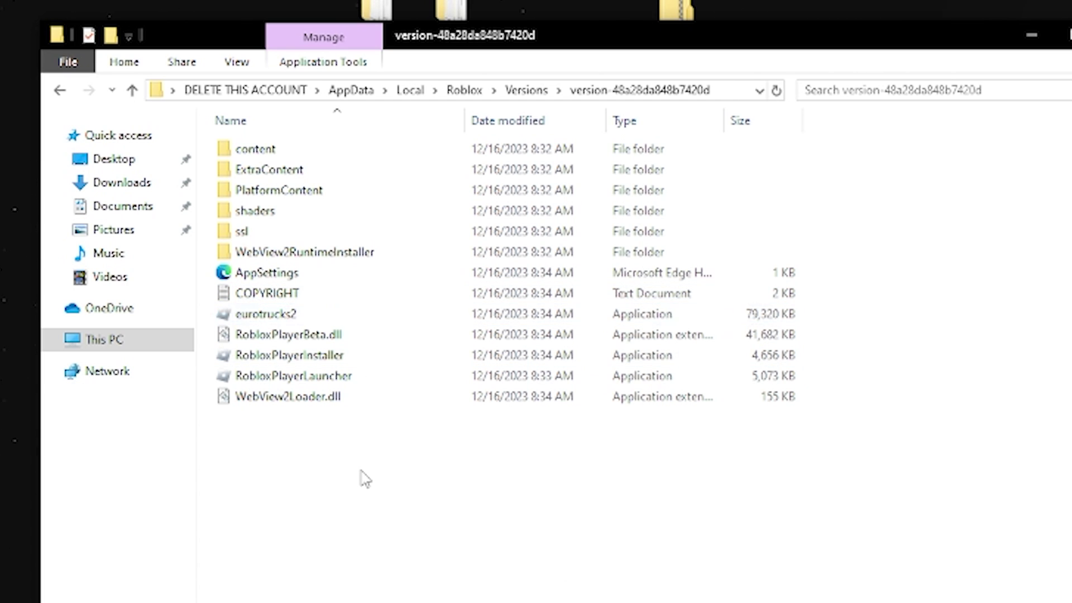
left_click(363, 478)
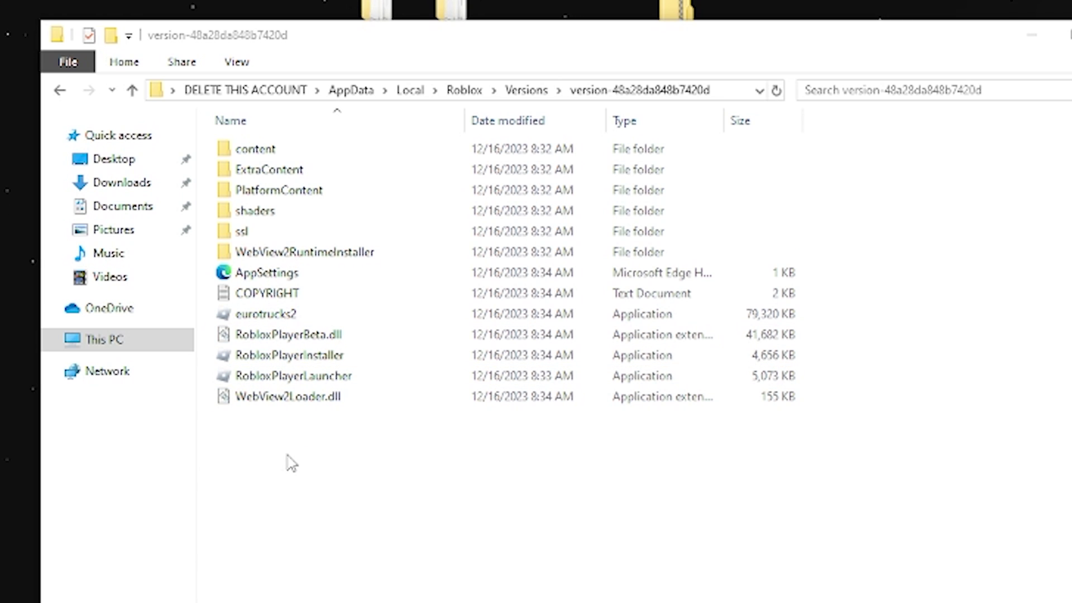
Launch eurotrucks2, log in, play Metro Life City RP, and open the filter overlay with Alt+F3.
double_click(313, 317)
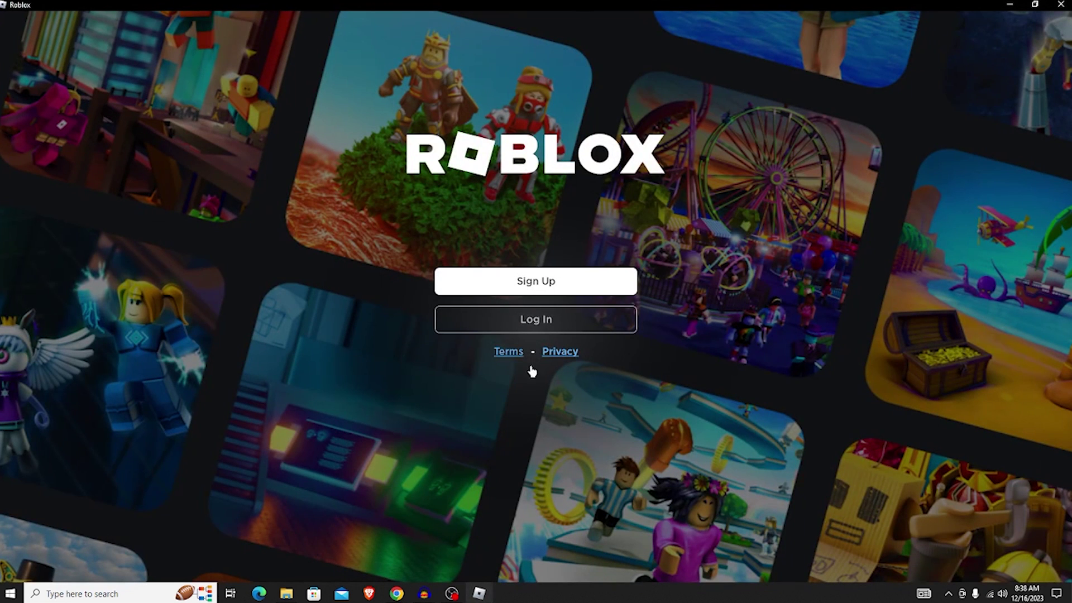
left_click(601, 327)
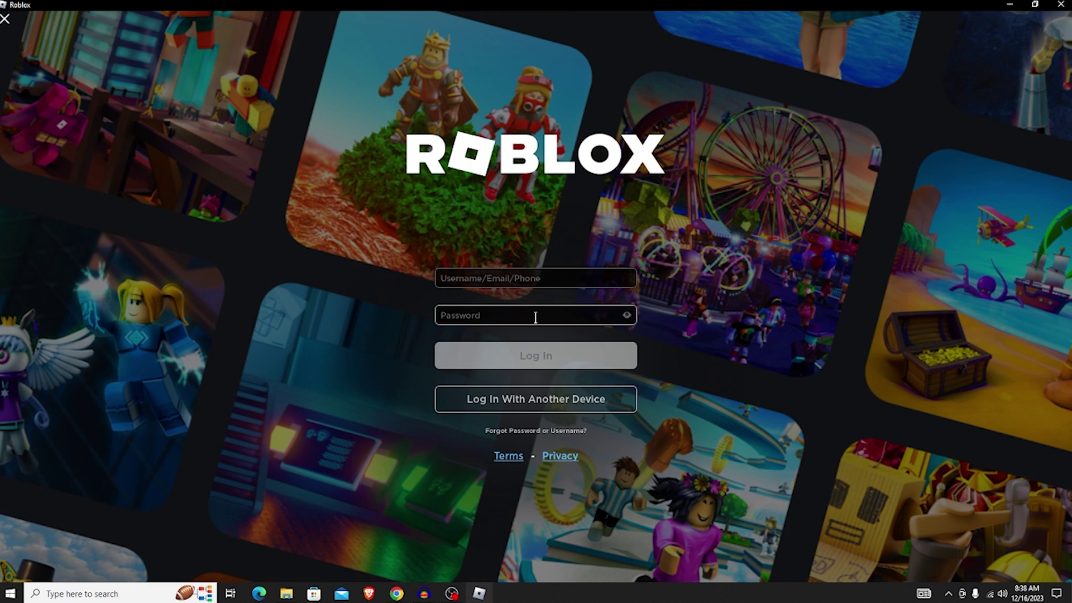
left_click(511, 278)
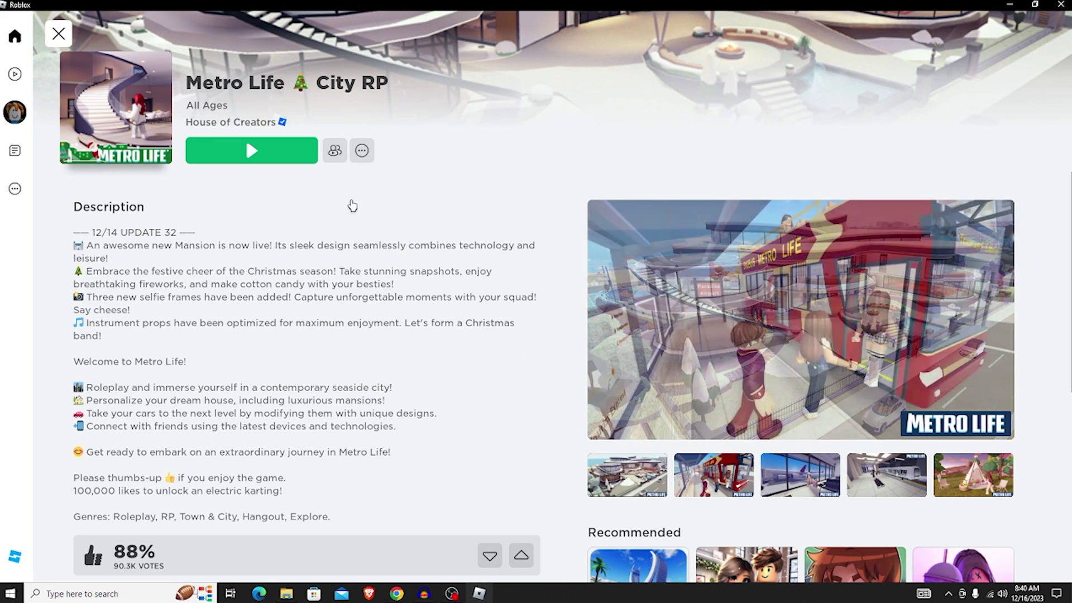
left_click(252, 151)
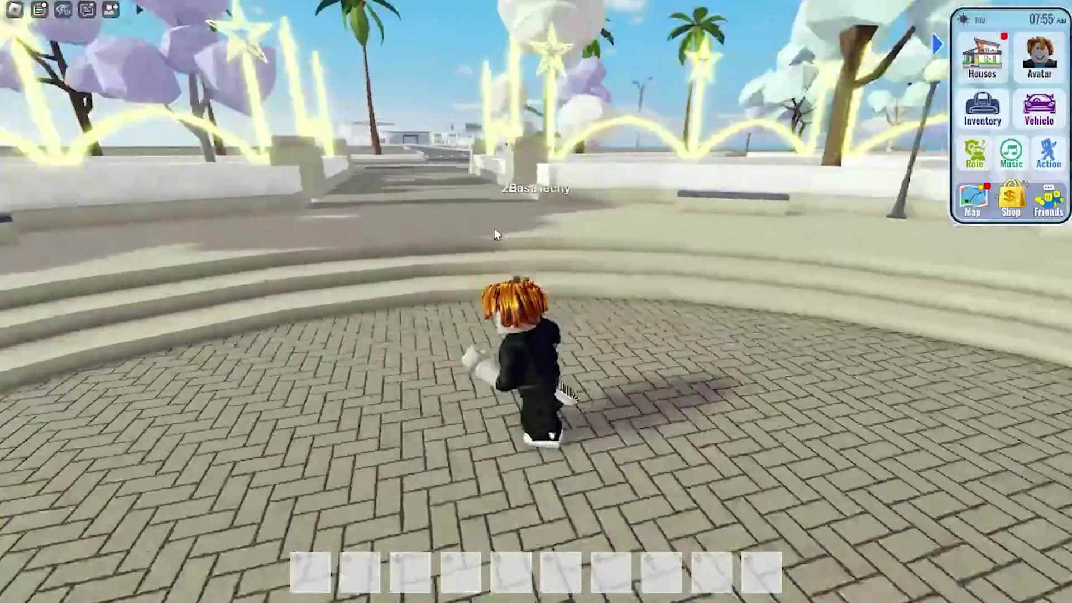
key("alt+F3")
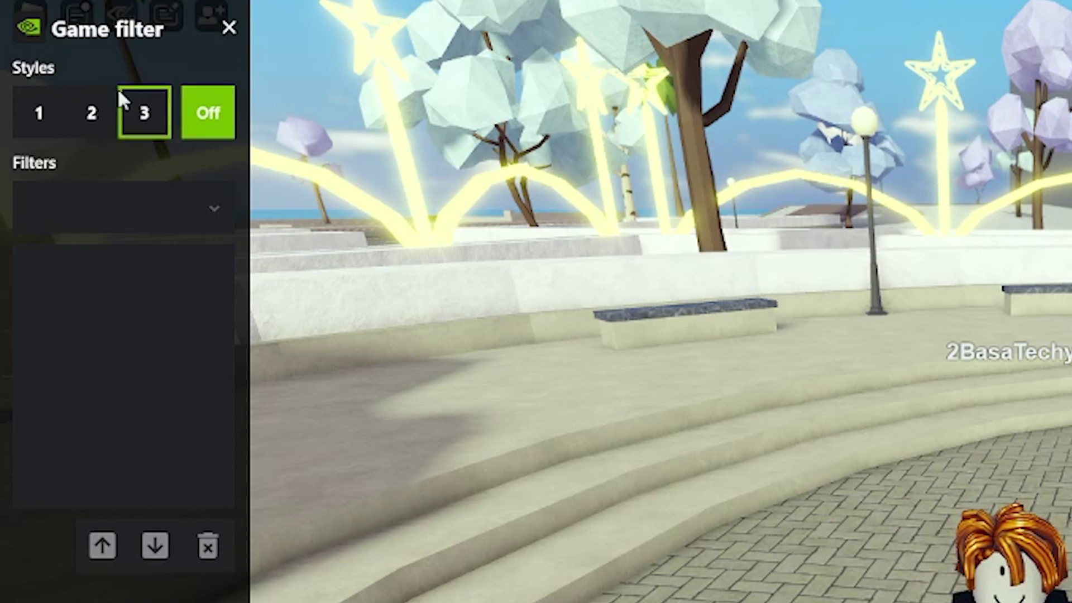
Enable style 1 with Bloom and Brightness / Contrast, setting Exposure 10%, Highlights 52%, Shadows 42%.
left_click(38, 115)
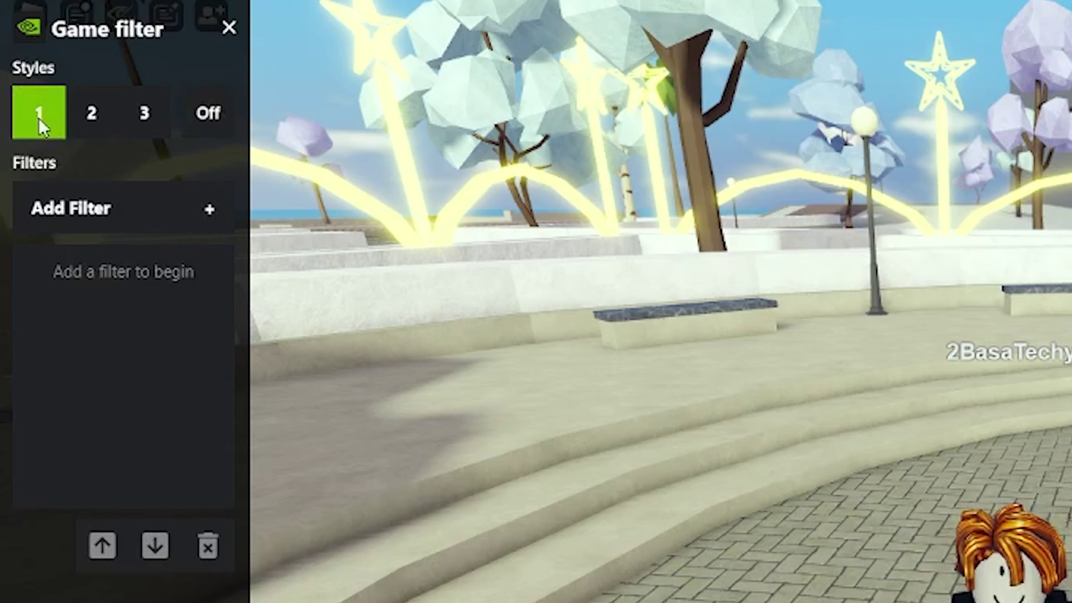
left_click(71, 207)
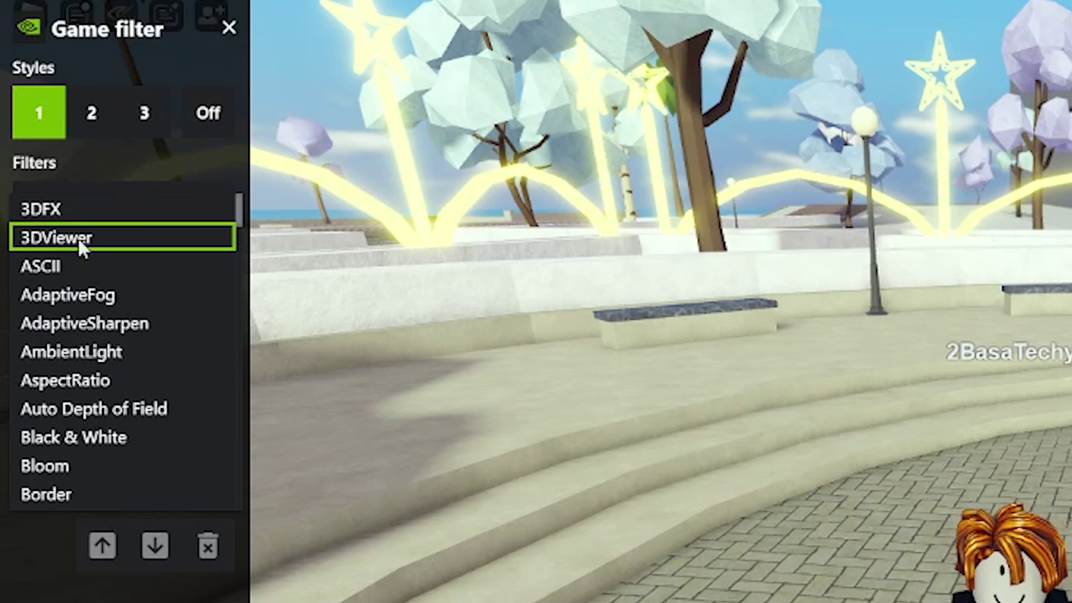
left_click(73, 465)
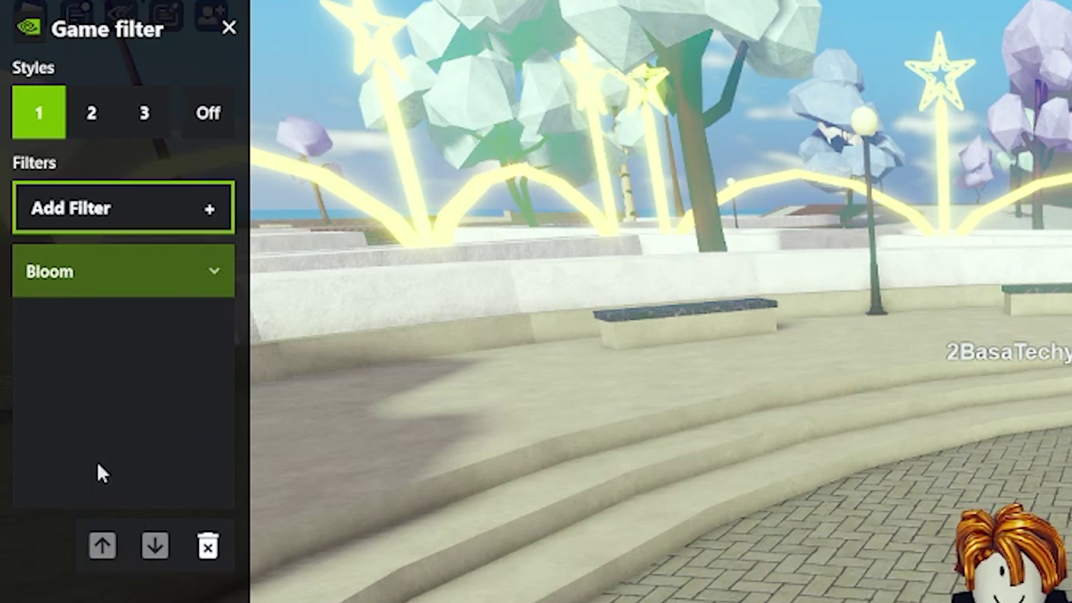
left_click(51, 201)
left_click(56, 261)
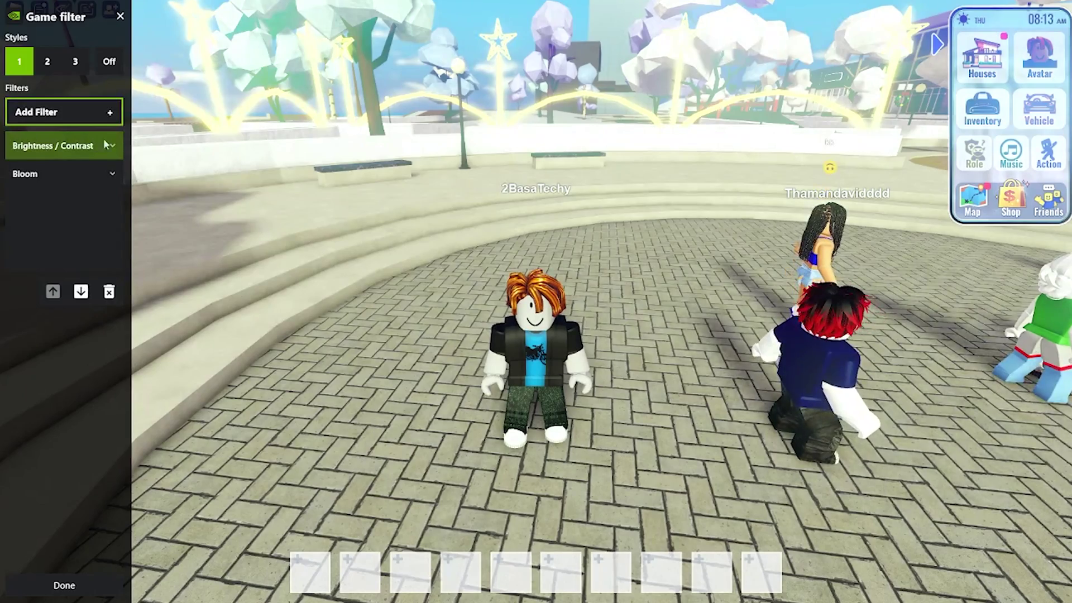
left_click(107, 146)
left_click_drag(66, 180, 89, 282)
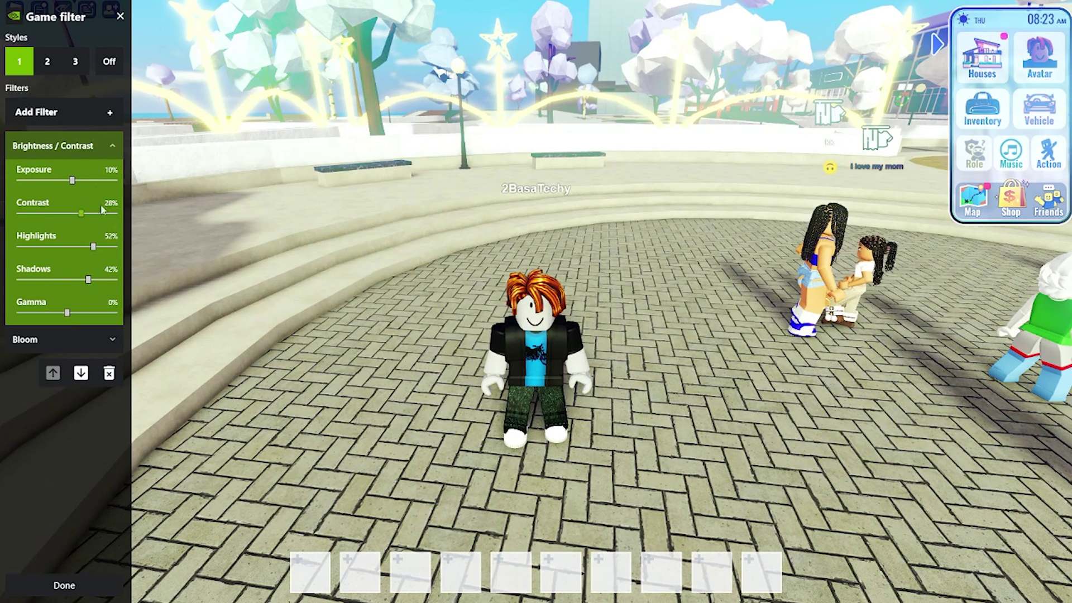
Collapse Brightness / Contrast and add the DepthHaze filter to style 1.
left_click(111, 151)
left_click(35, 174)
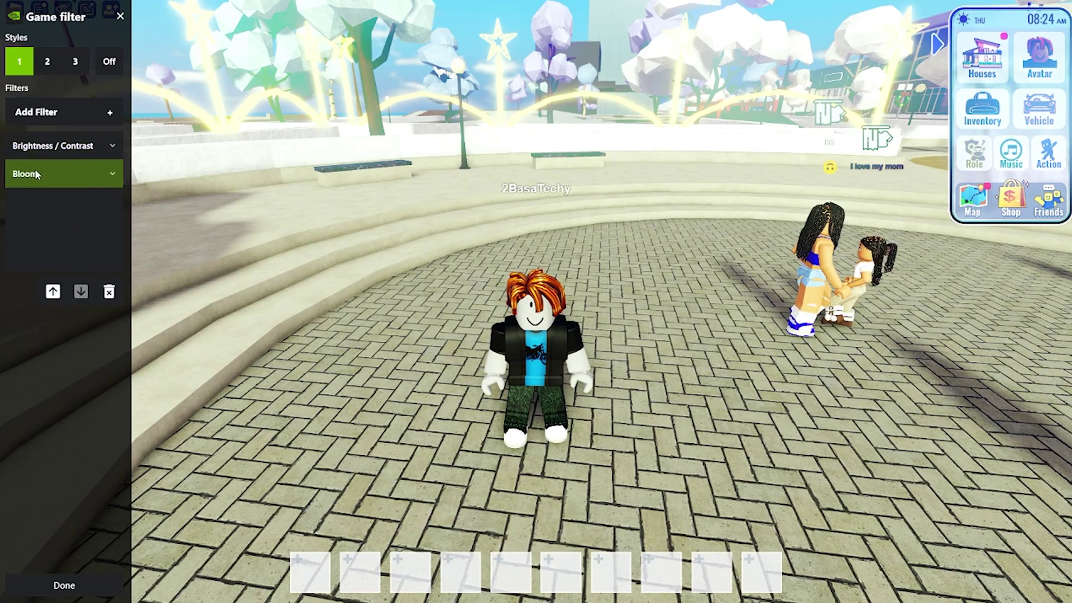
left_click(109, 173)
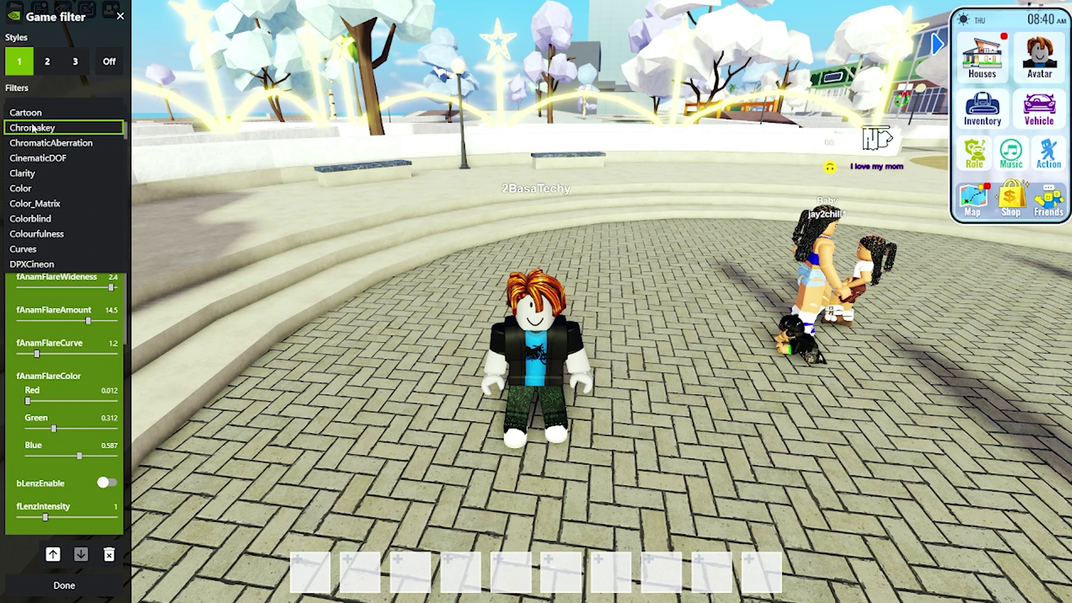
scroll(56, 191, "down", 4)
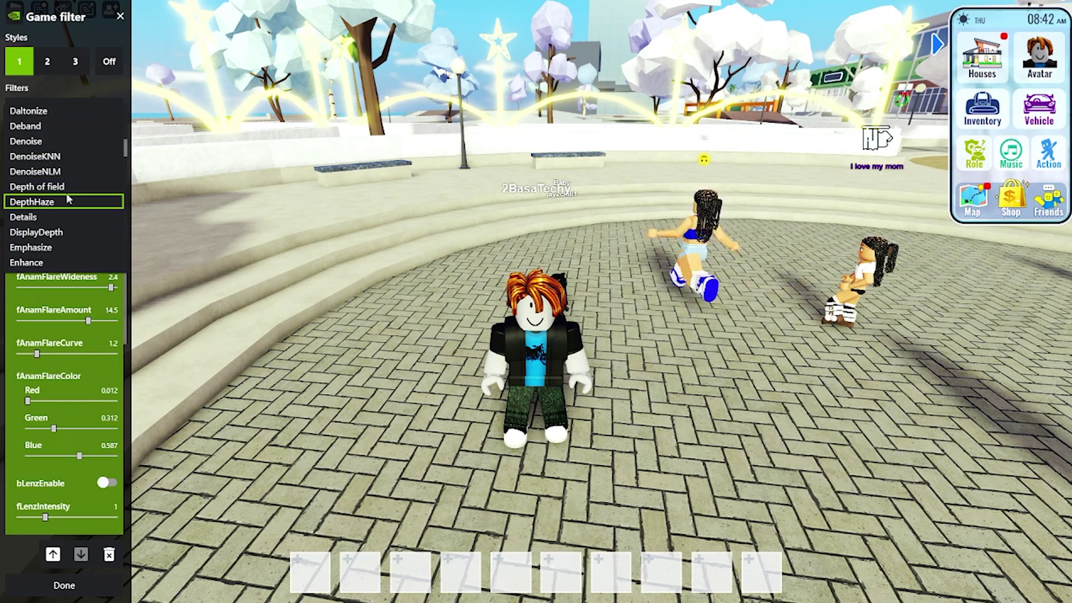
left_click(68, 190)
key("w")
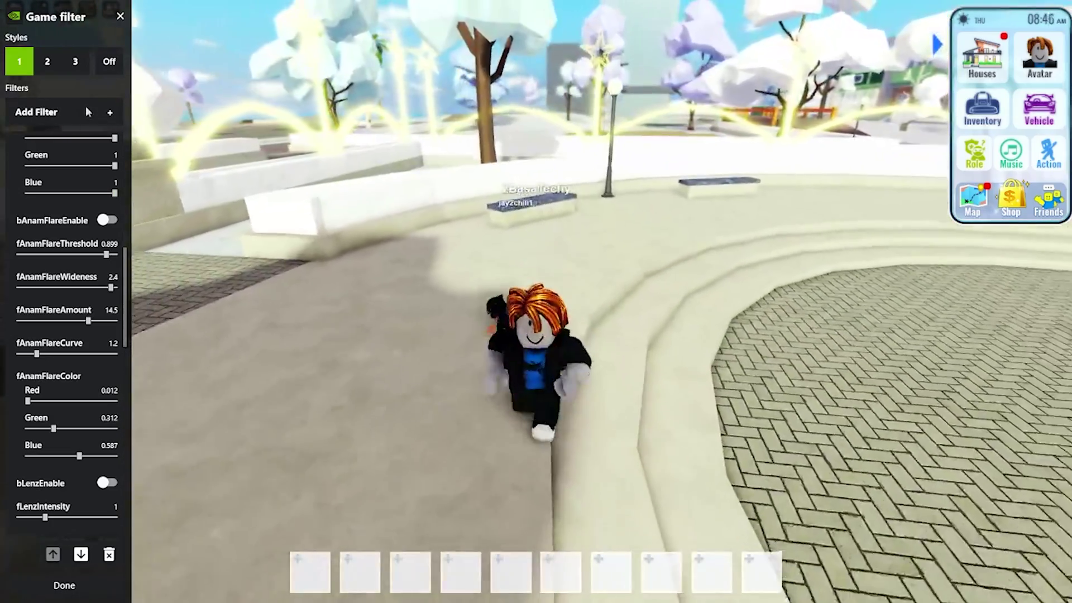
Add the Monochrome filter to style 1 and collapse the Bloom settings.
left_click(85, 106)
scroll(81, 237, "down", 12)
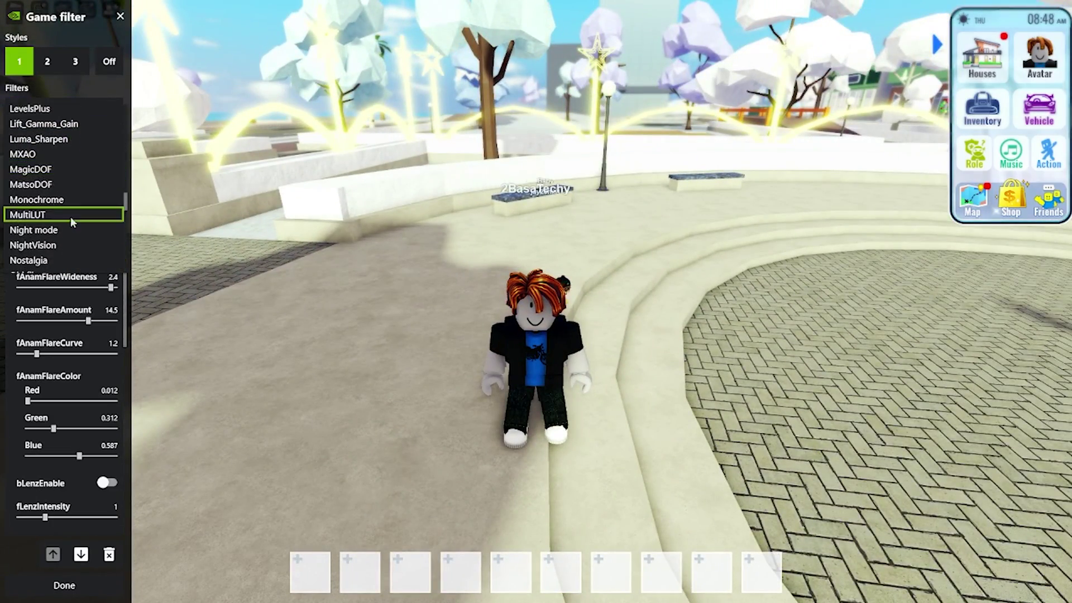
scroll(70, 213, "down", 1)
left_click(71, 213)
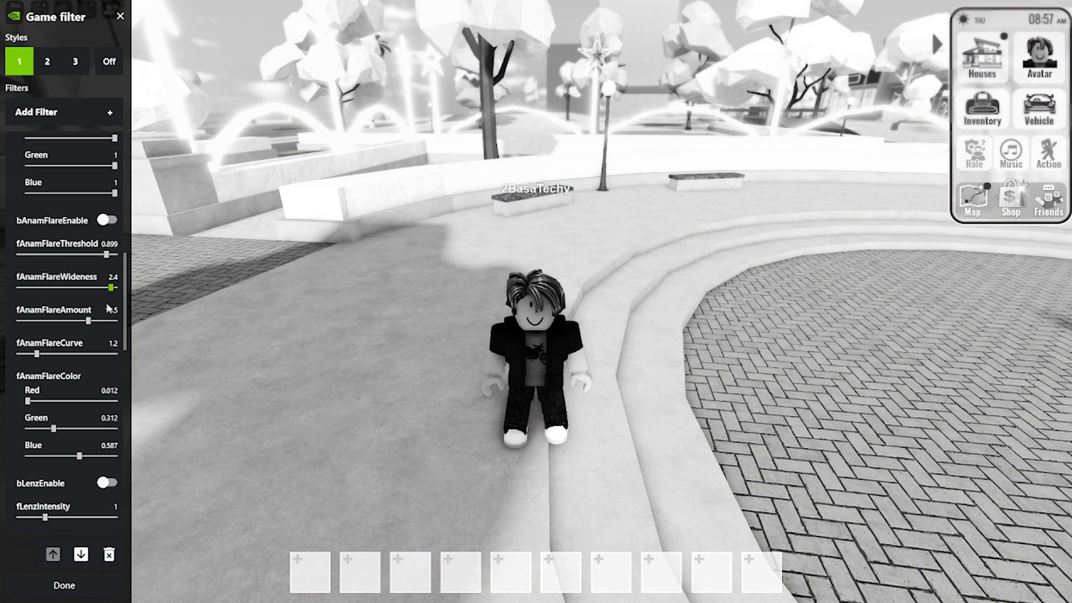
scroll(99, 463, "down", 2)
scroll(98, 463, "down", 2)
scroll(125, 258, "up", 10)
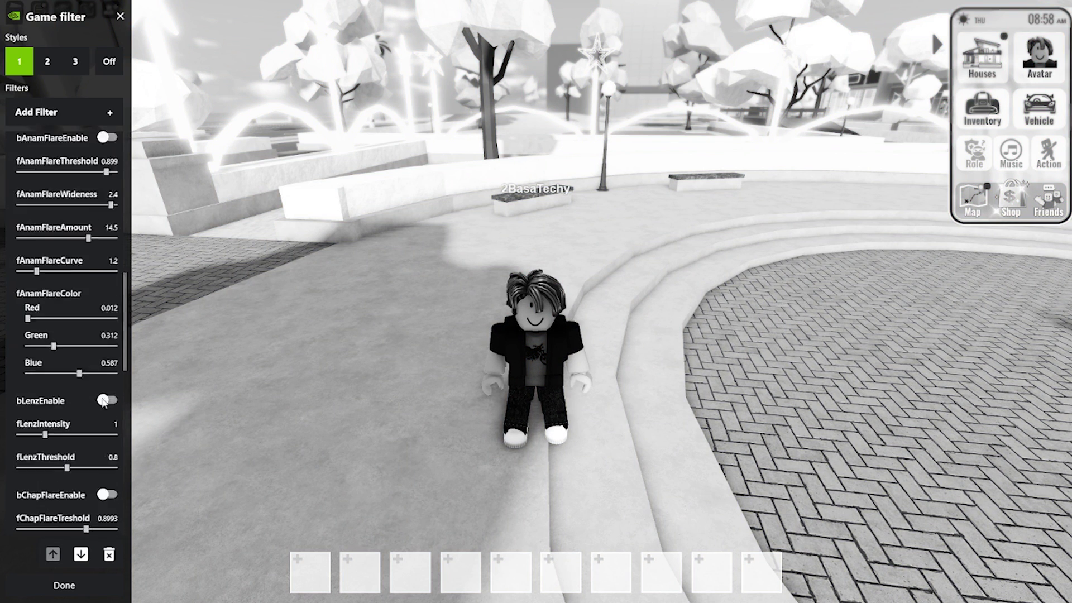
left_click(113, 229)
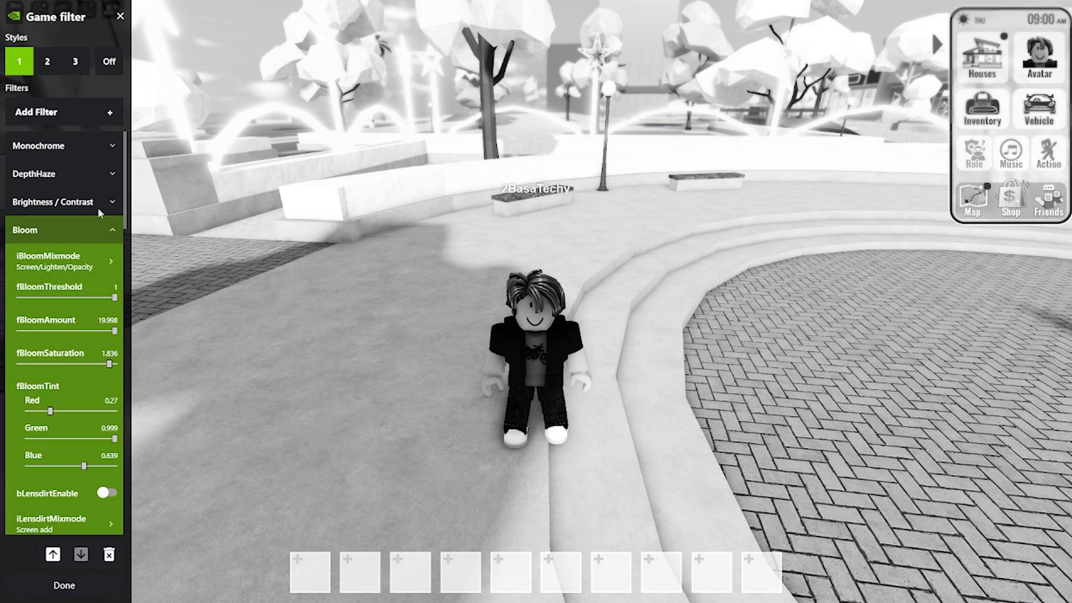
left_click(112, 229)
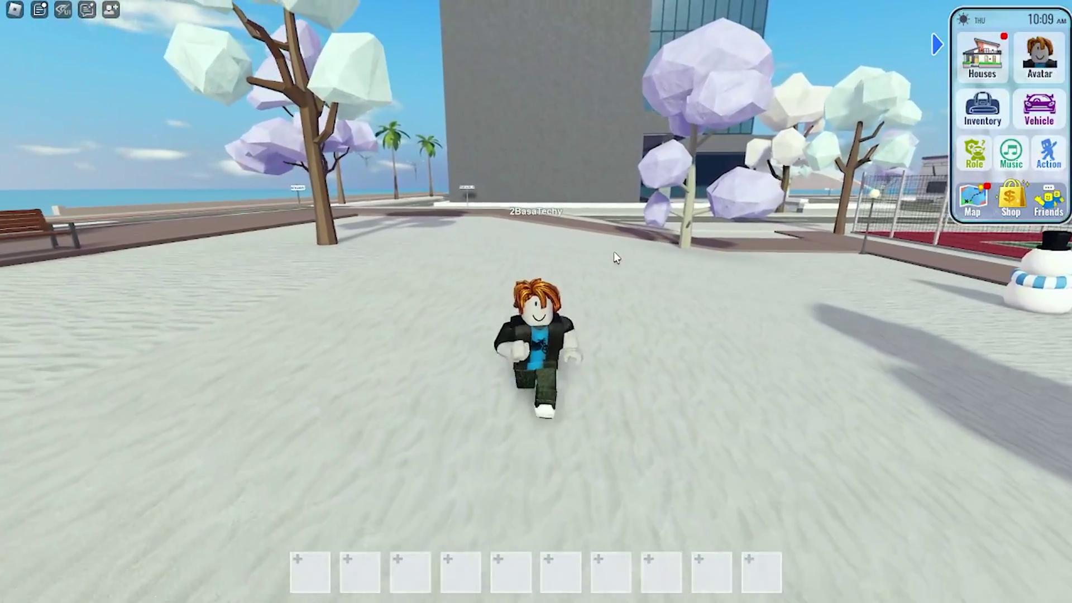